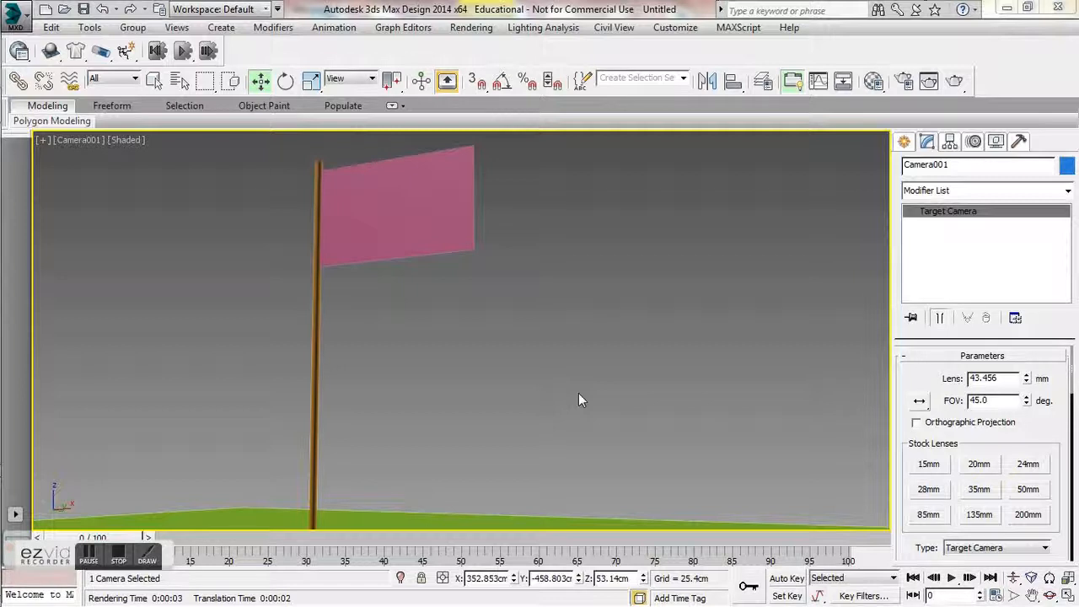
- Check the ground plane's parameters and remove the MassFX Rigid Body modifier from the flagpole
{"action": "left_click", "coordinate": [248, 525]}
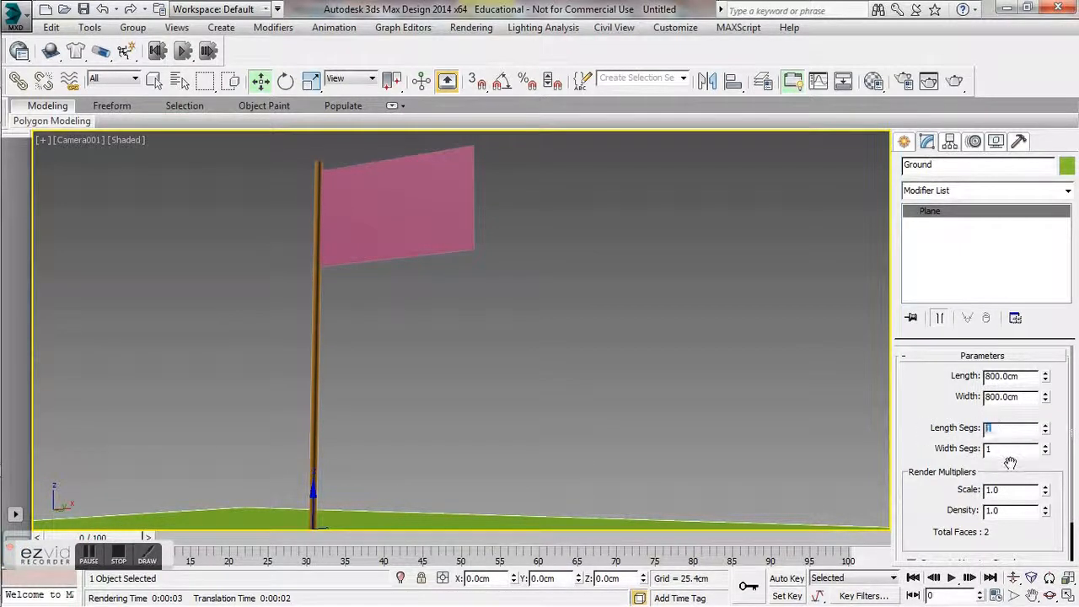
{"action": "scroll", "coordinate": [1003, 450], "scroll_direction": "down", "scroll_amount": 1}
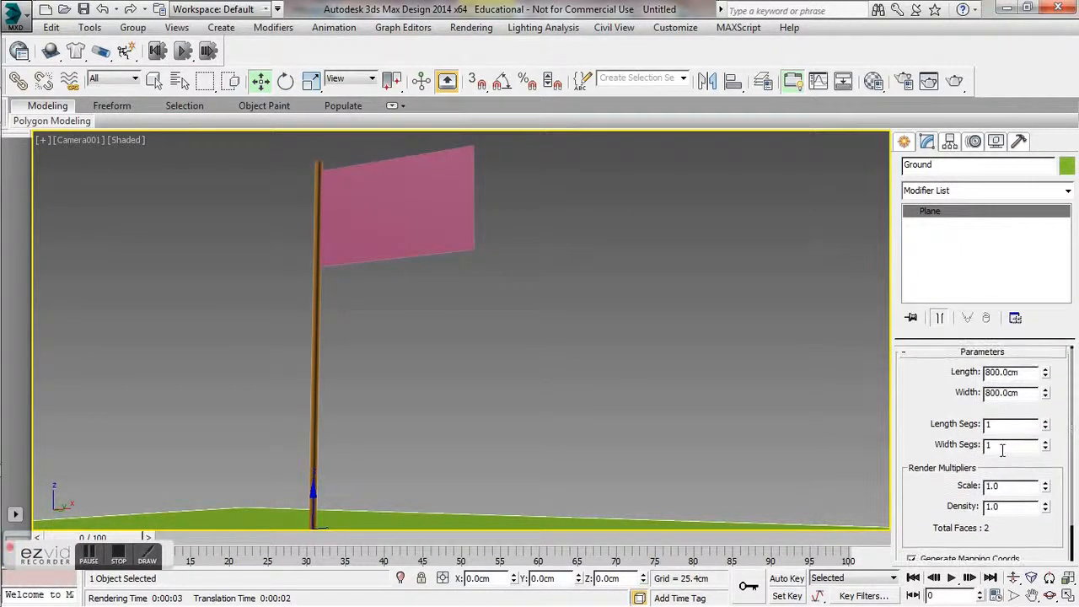
{"action": "left_click", "coordinate": [314, 451]}
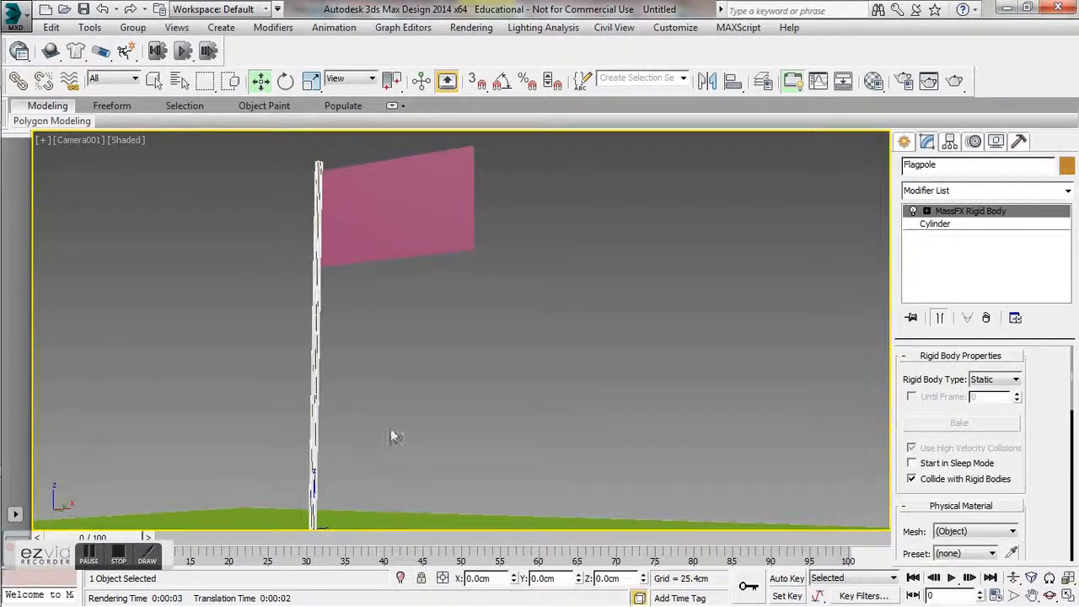
{"action": "left_click", "coordinate": [985, 318]}
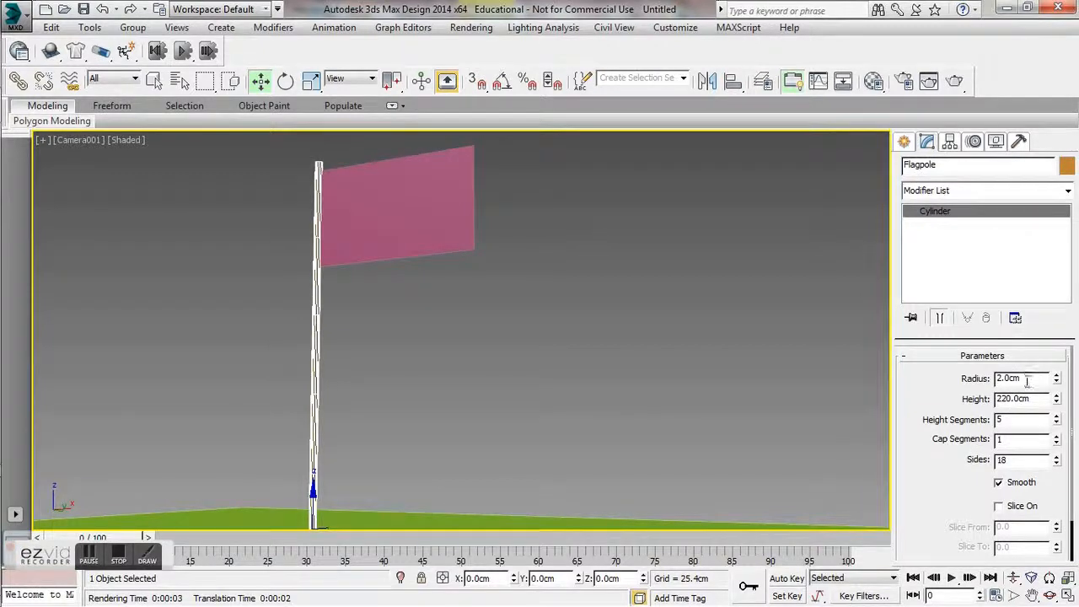
- Review the flag plane's size and segment parameters, and check that the MassFX Toolbar is enabled
{"action": "left_click", "coordinate": [420, 201]}
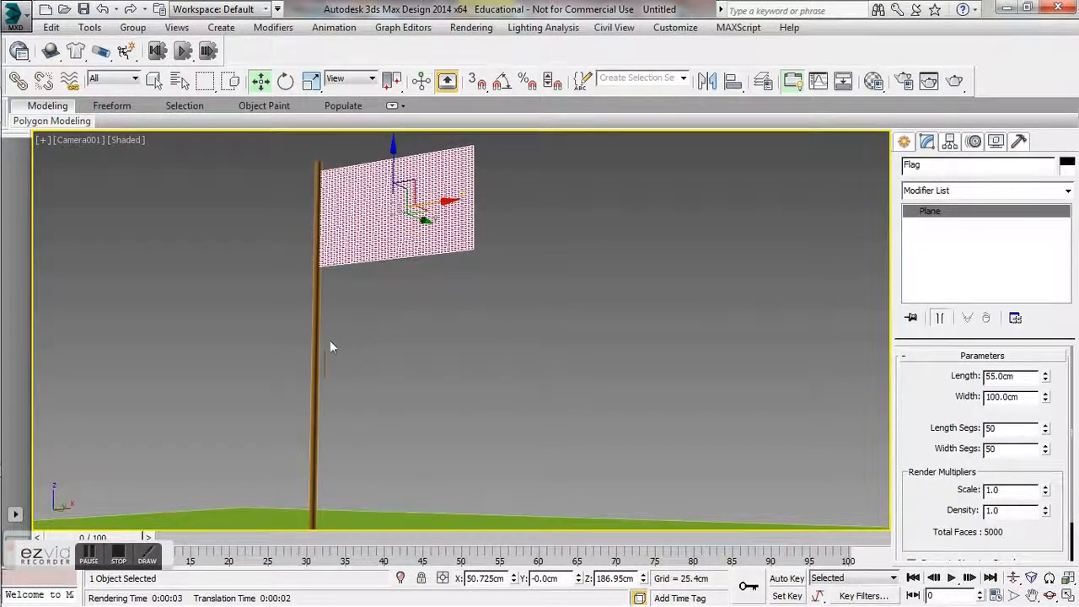
{"action": "right_click", "coordinate": [348, 73]}
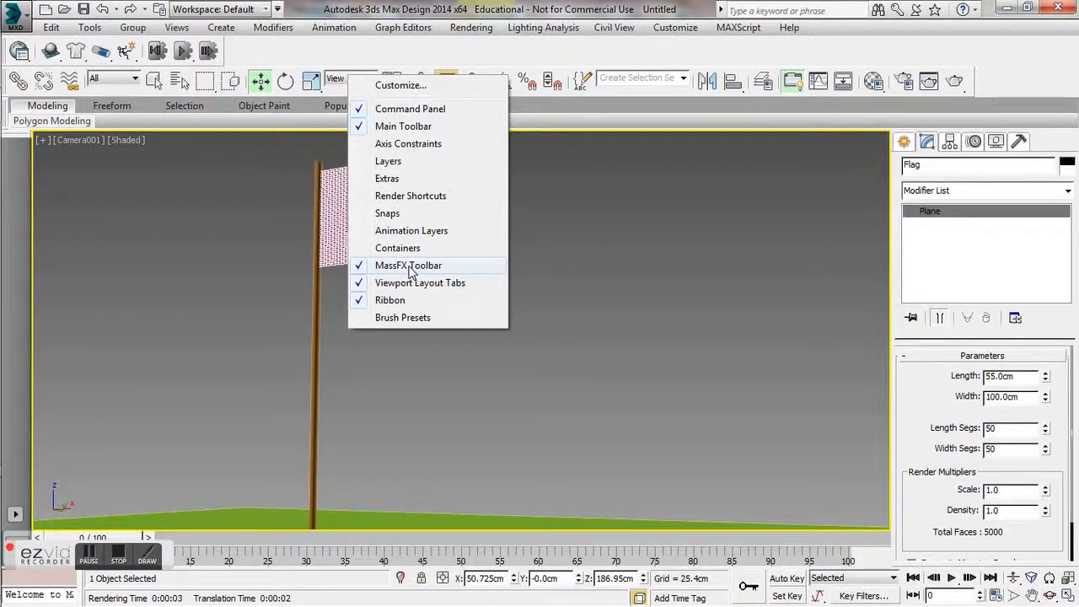
{"action": "left_click", "coordinate": [287, 61]}
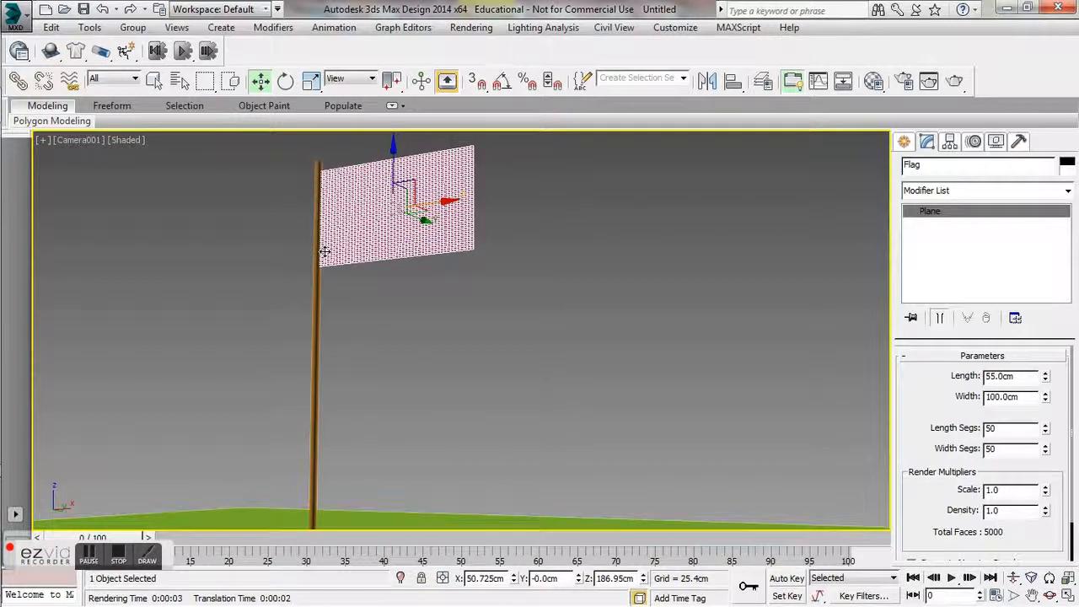
- Make the flagpole a static MassFX rigid body
{"action": "left_click", "coordinate": [316, 277]}
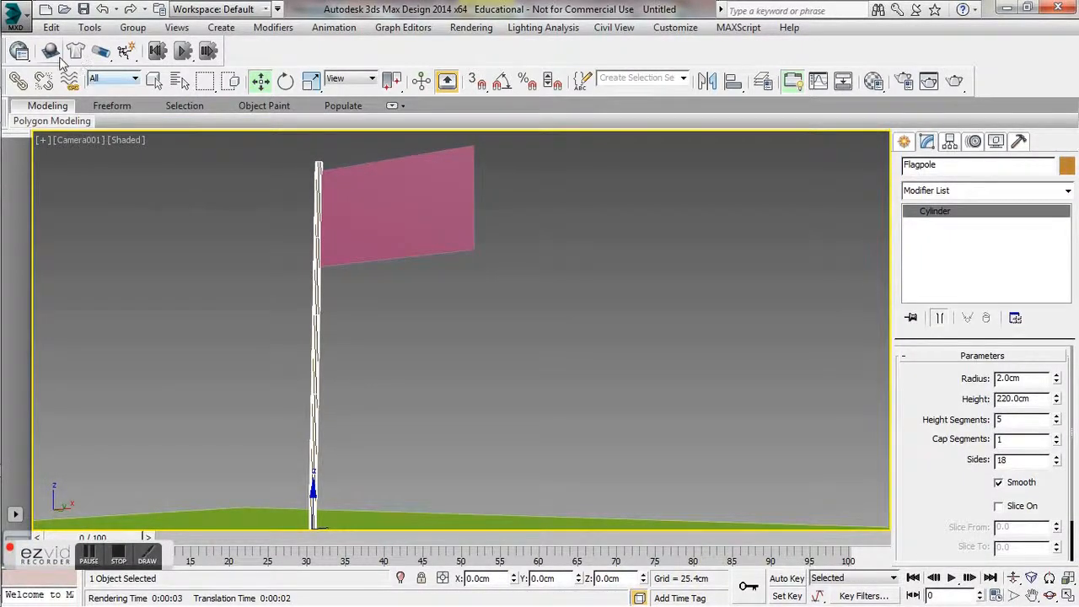
{"action": "left_click_drag", "start_coordinate": [52, 56], "coordinate": [126, 129]}
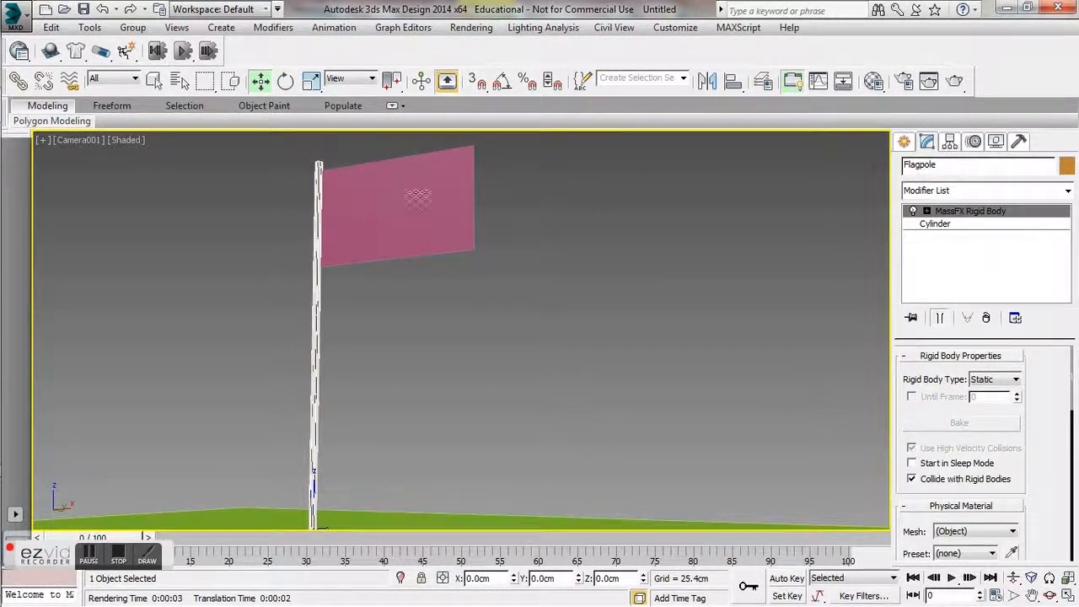
- Change the viewport to Perspective and turn the flag into an mCloth object
{"action": "left_click", "coordinate": [396, 189]}
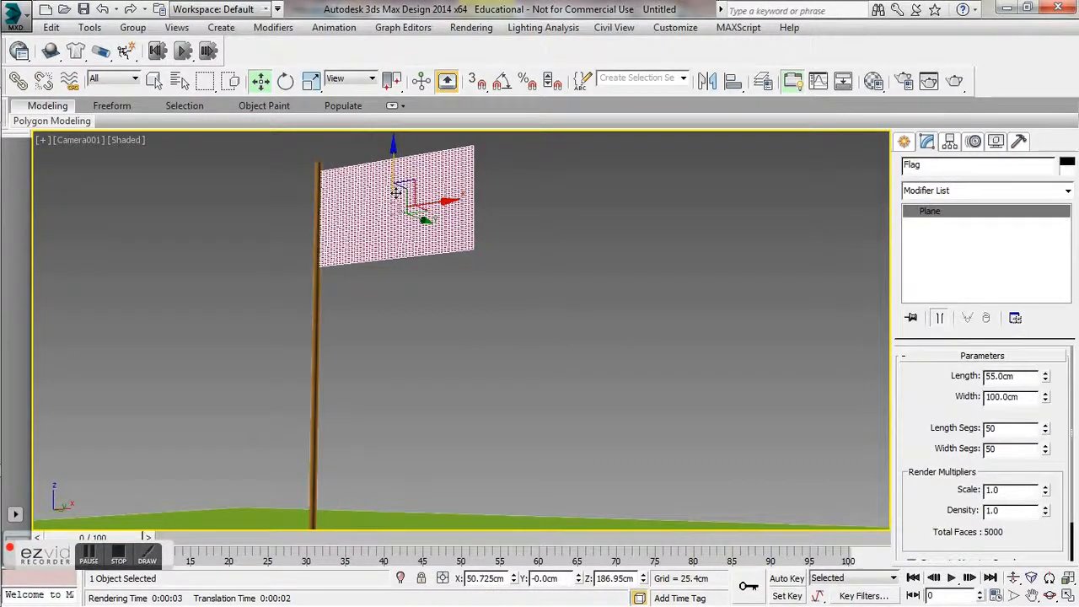
{"action": "key", "text": "p"}
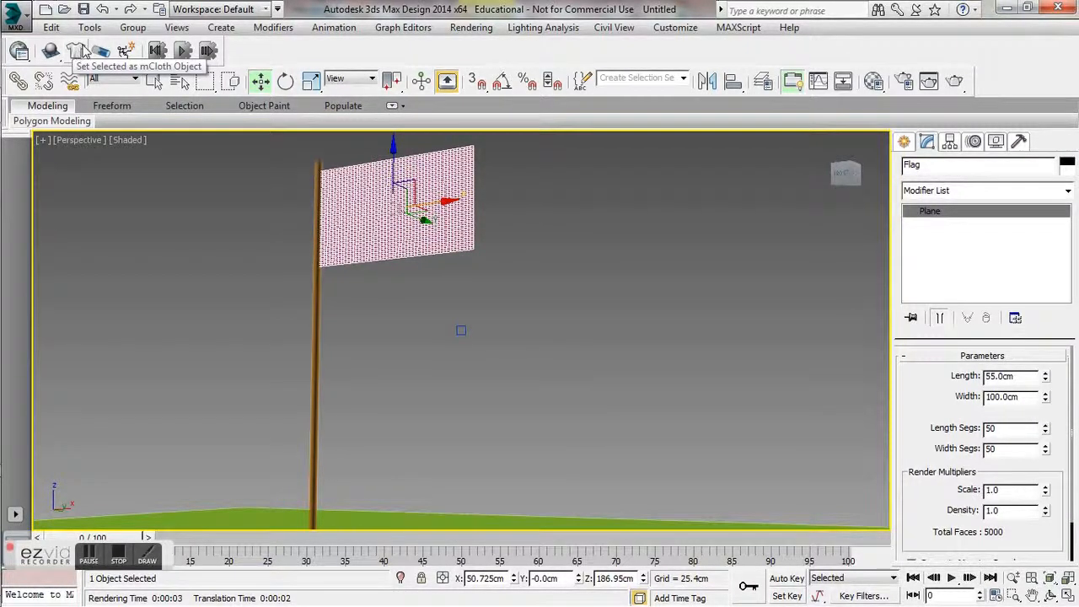
{"action": "left_click_drag", "start_coordinate": [74, 54], "coordinate": [120, 81]}
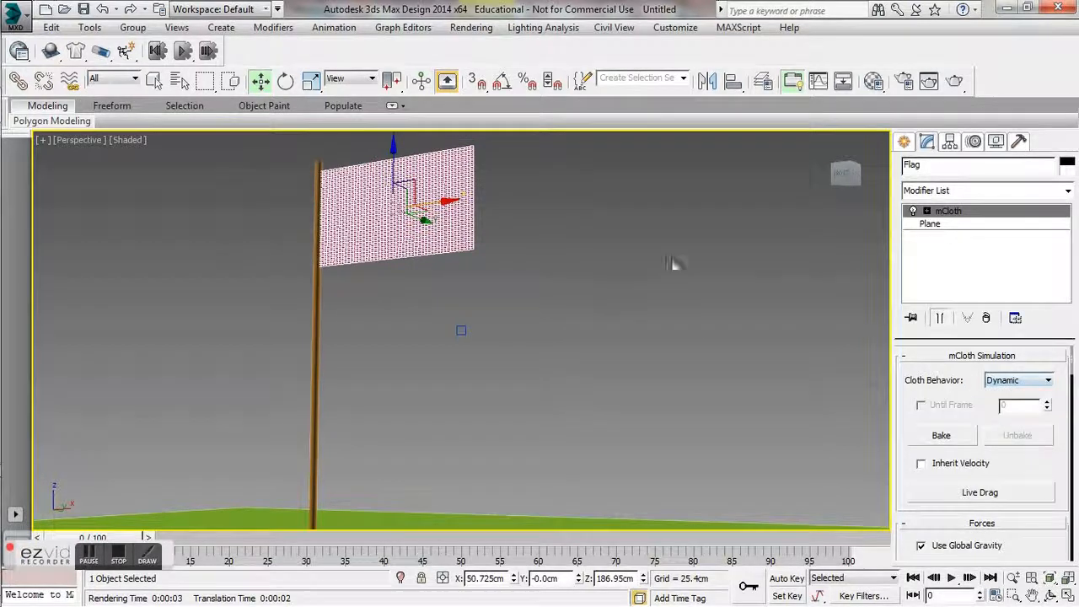
- Widen the command panel to two columns and load the Cotton preset for the flag's physical fabric properties
{"action": "left_click_drag", "start_coordinate": [892, 413], "coordinate": [817, 410]}
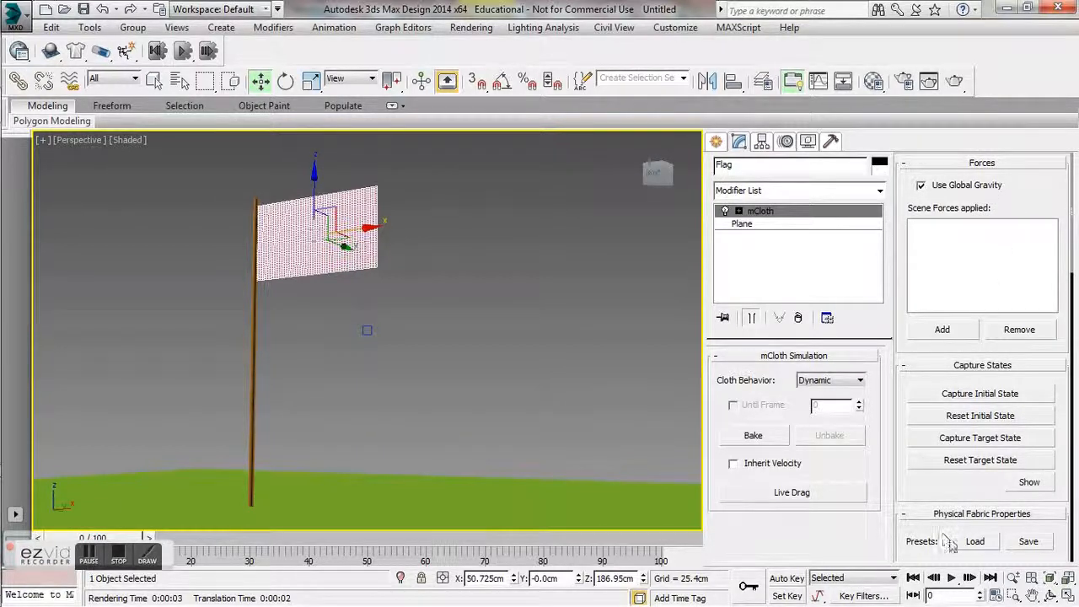
{"action": "left_click_drag", "start_coordinate": [945, 540], "coordinate": [949, 381]}
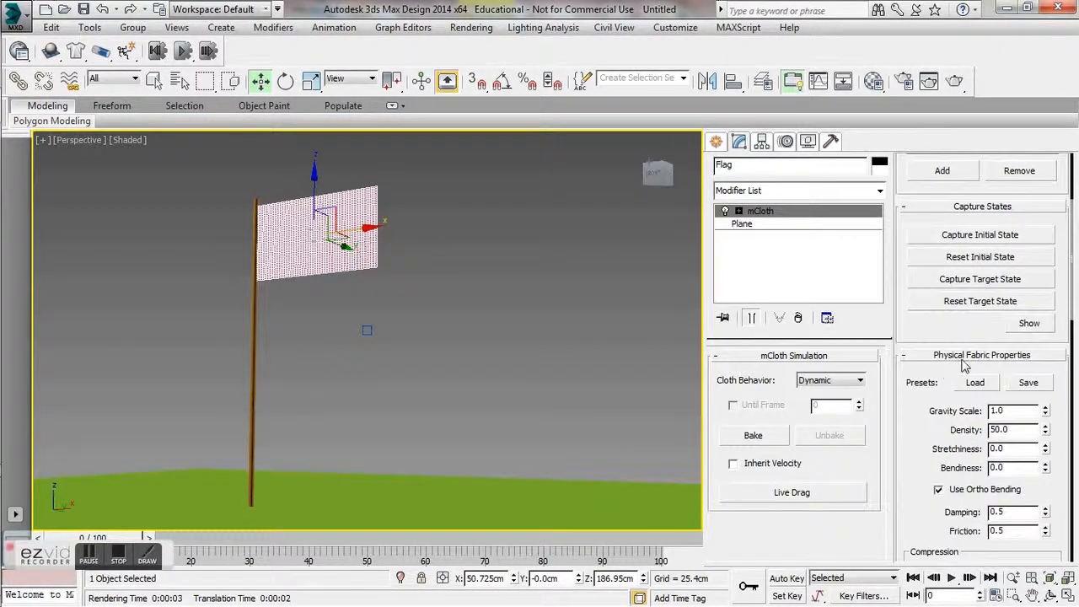
{"action": "left_click", "coordinate": [978, 383]}
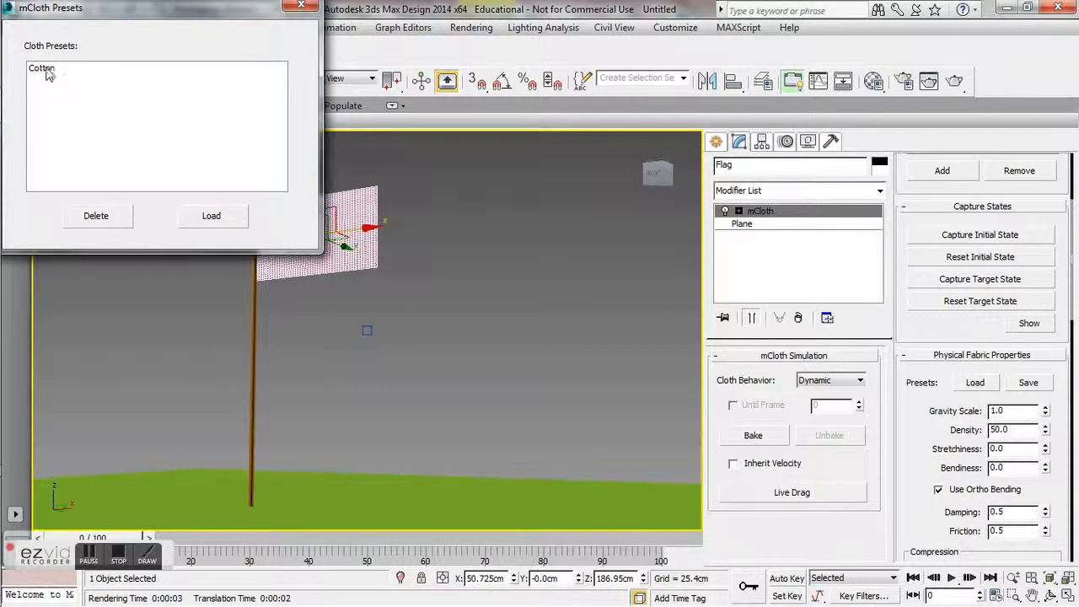
{"action": "left_click", "coordinate": [46, 71]}
{"action": "left_click", "coordinate": [211, 216]}
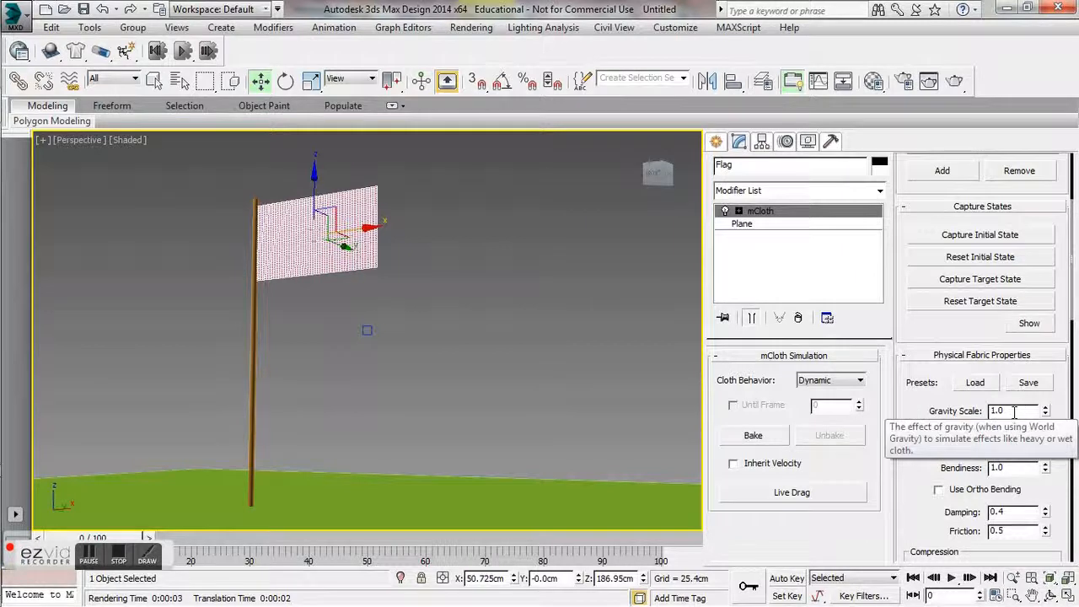
{"action": "mouse_move", "coordinate": [918, 515]}
{"action": "left_mouse_down"}
{"action": "mouse_move", "coordinate": [919, 309]}
{"action": "mouse_move", "coordinate": [923, 253]}
{"action": "mouse_move", "coordinate": [939, 227]}
{"action": "mouse_move", "coordinate": [938, 563]}
{"action": "mouse_move", "coordinate": [926, 518]}
{"action": "left_mouse_up"}
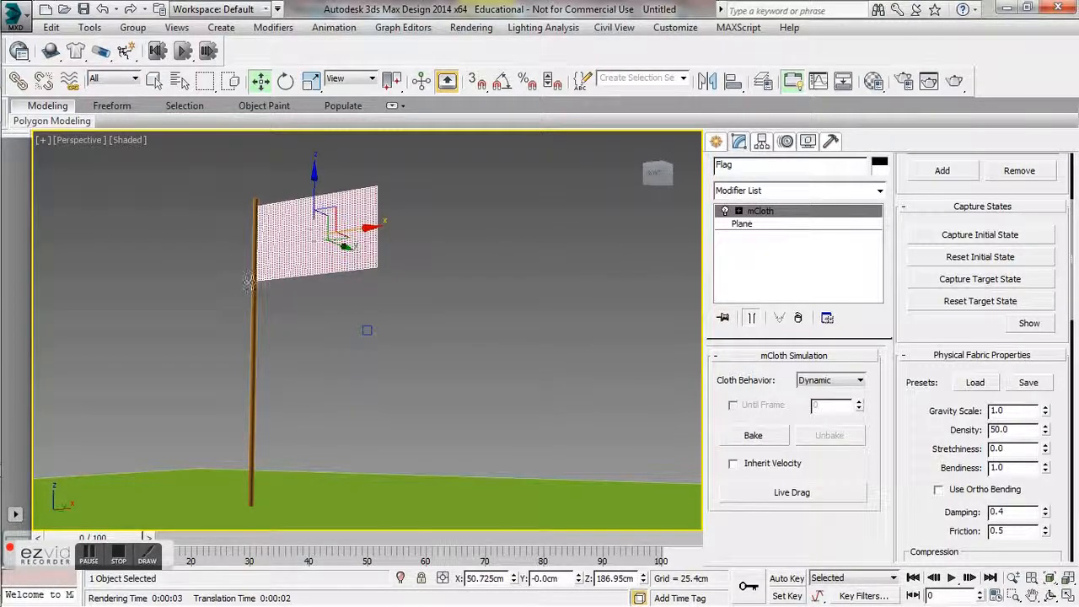
- Switch the viewport to the Front view, framed closely on the flag and the upper part of the pole
{"action": "left_click", "coordinate": [275, 261]}
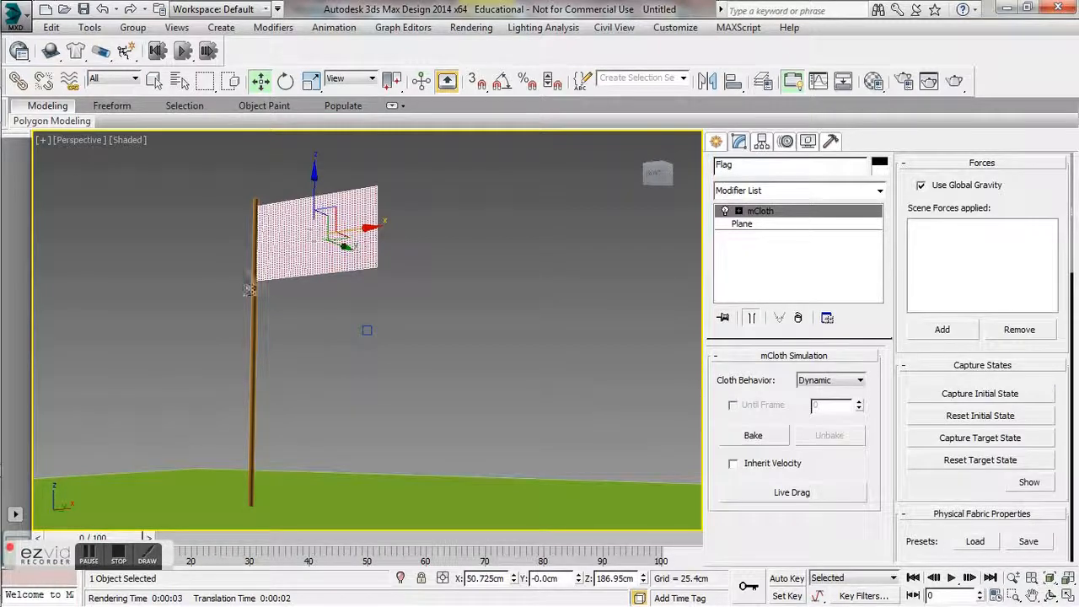
{"action": "left_click", "coordinate": [656, 178]}
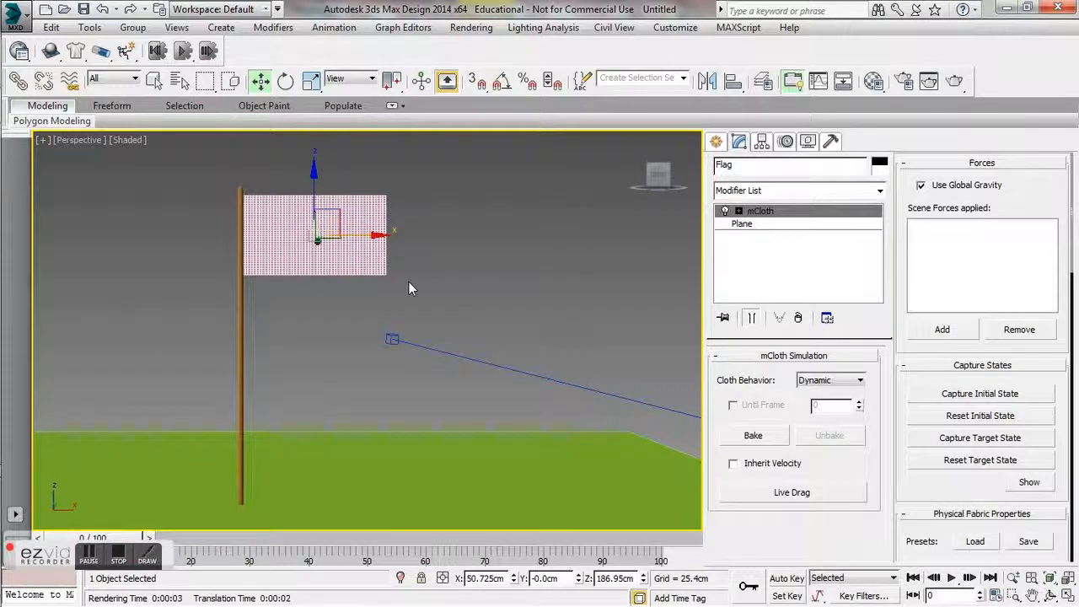
{"action": "key", "text": "f"}
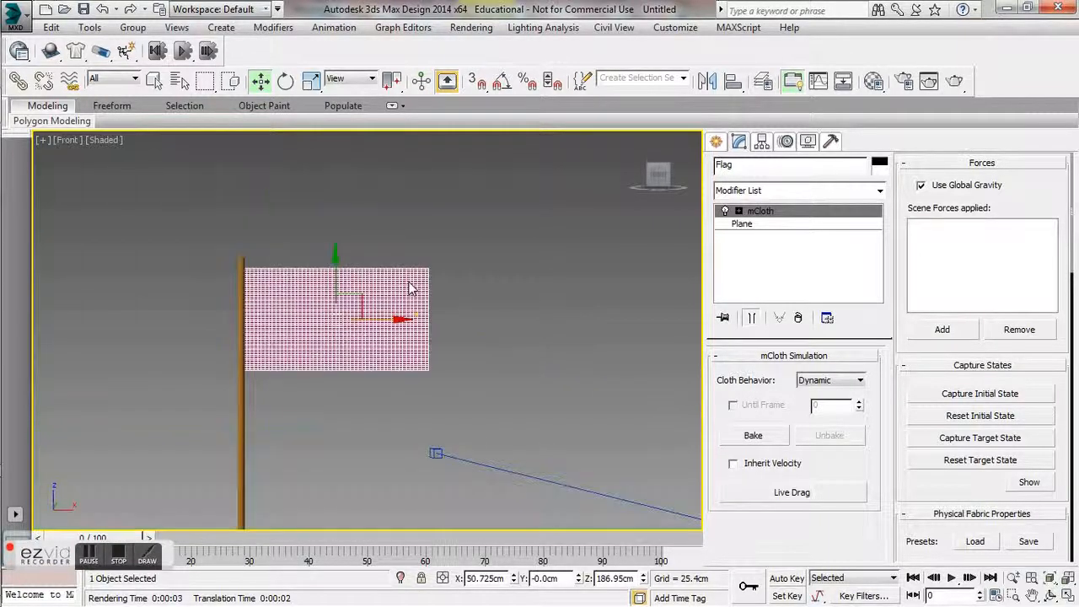
{"action": "scroll", "coordinate": [258, 333], "scroll_direction": "up", "scroll_amount": 8}
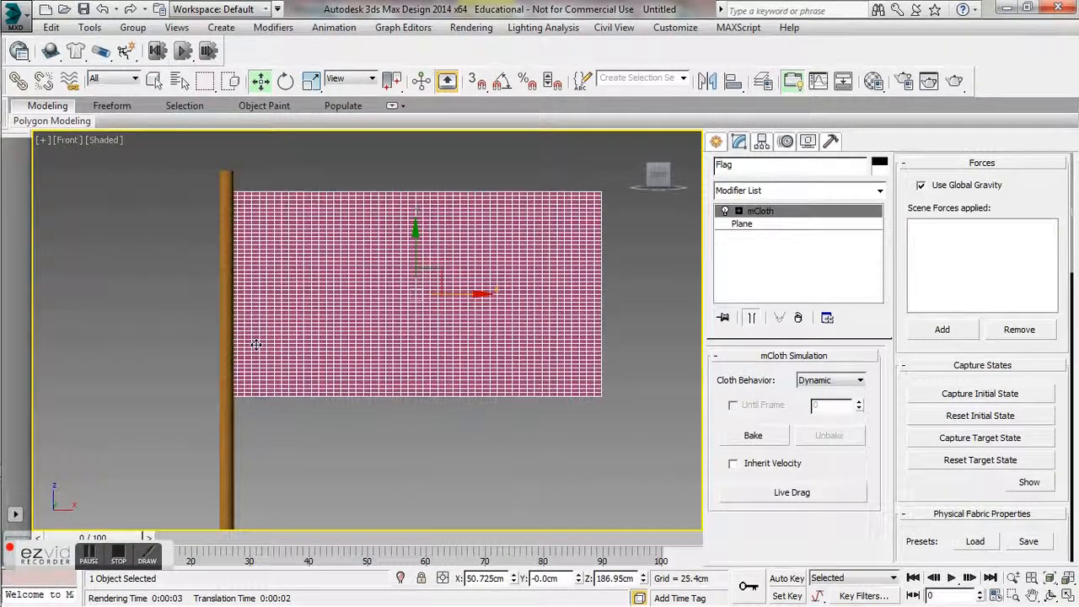
{"action": "middle_click_drag", "start_coordinate": [277, 284], "coordinate": [291, 337]}
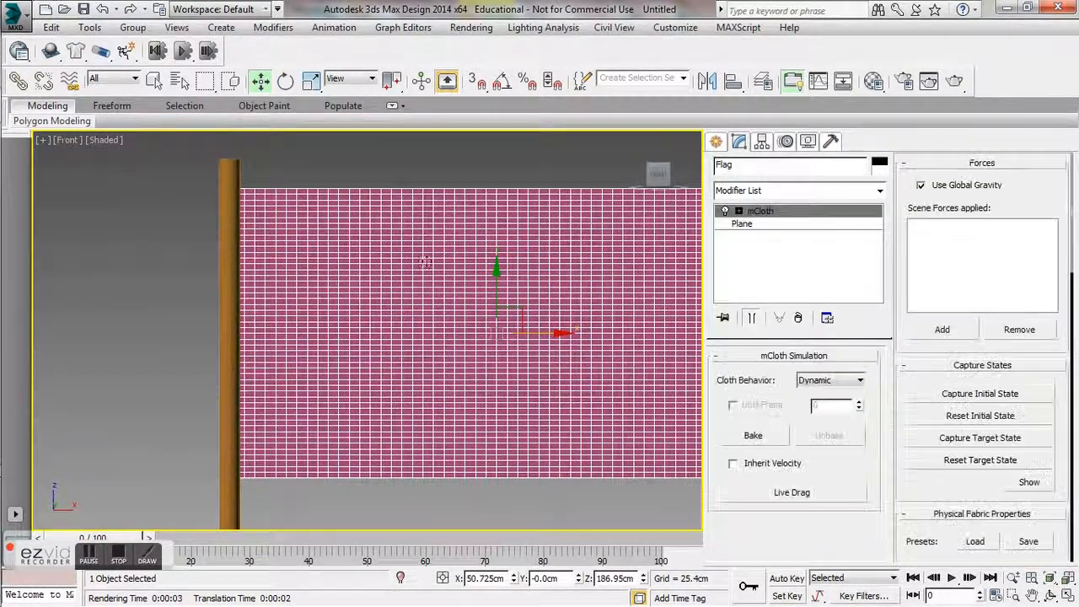
- Try shifting the flag slightly away from the pole along X, and undo the move
{"action": "left_click_drag", "start_coordinate": [505, 269], "coordinate": [519, 269]}
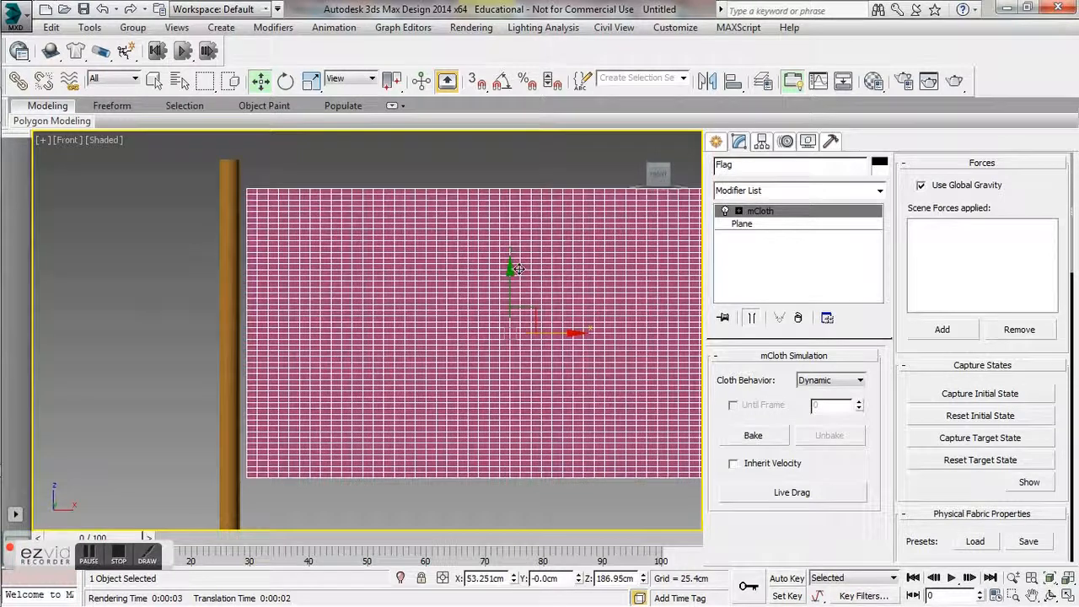
{"action": "key", "text": "ctrl+z"}
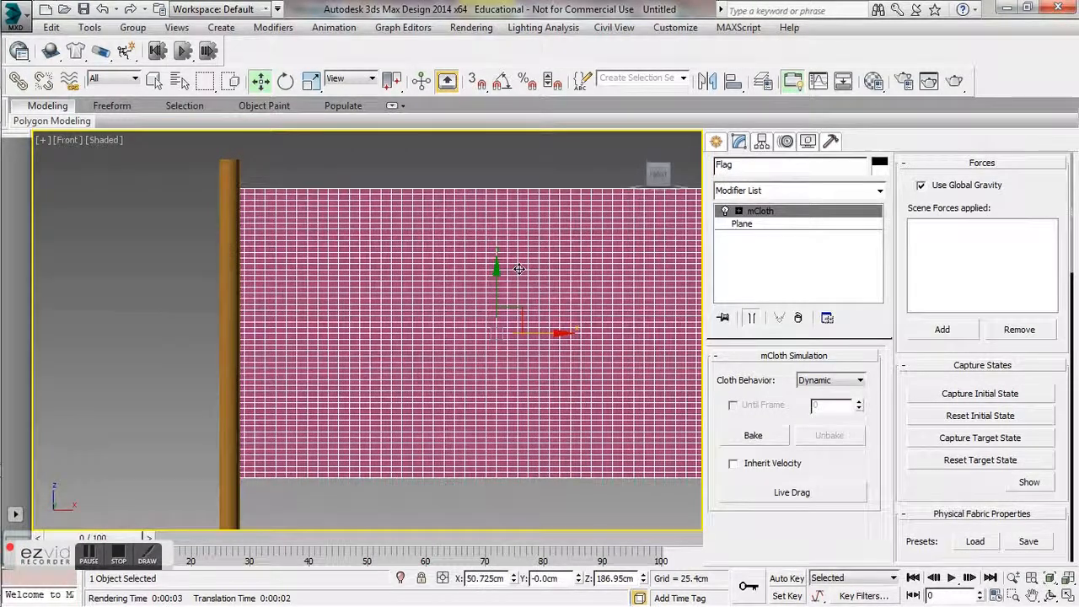
- Display the Front view in wireframe and move the whole flag along X to about 49.2 cm so its edge overlaps the pole
{"action": "left_click", "coordinate": [738, 212]}
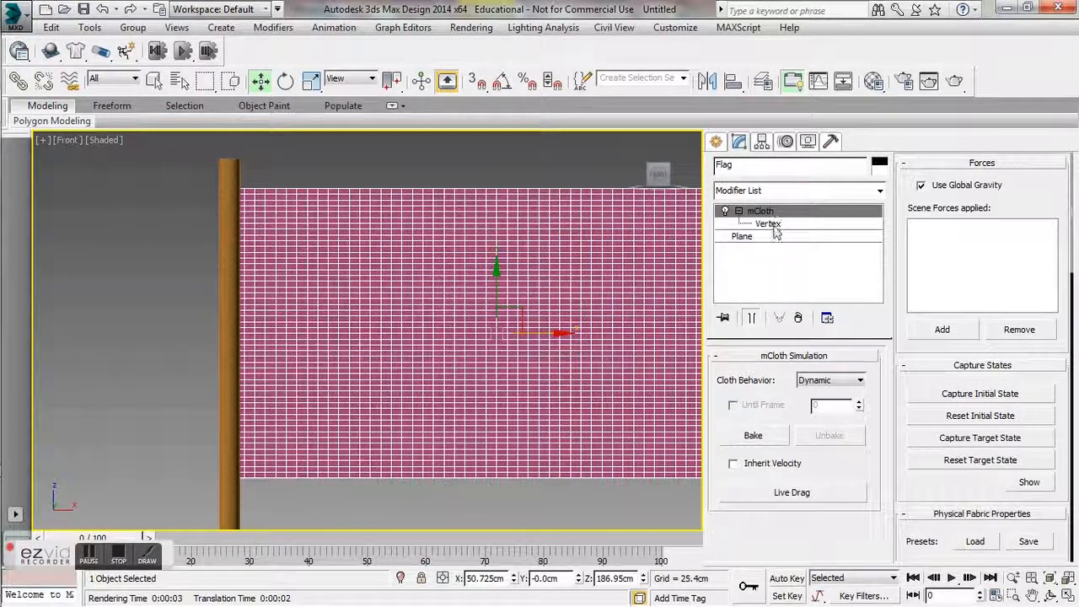
{"action": "left_click", "coordinate": [769, 225]}
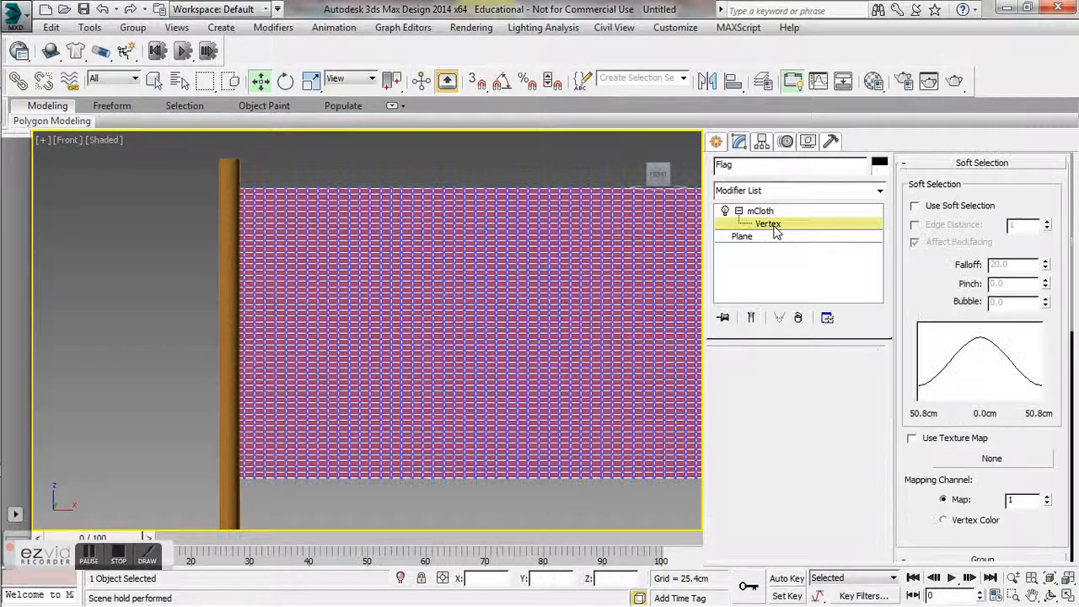
{"action": "left_click", "coordinate": [102, 141]}
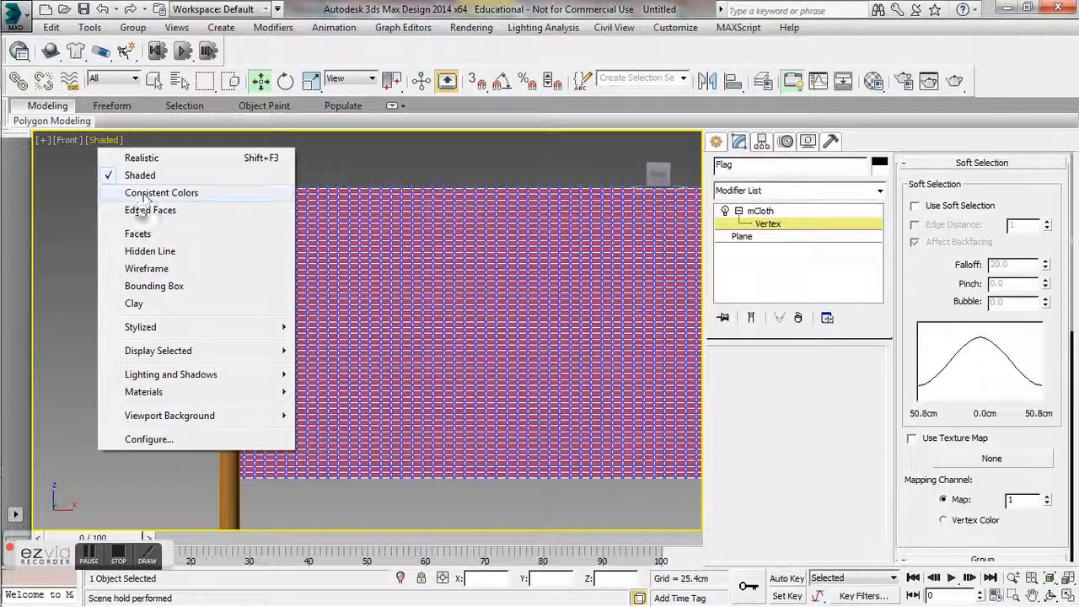
{"action": "left_click", "coordinate": [145, 269]}
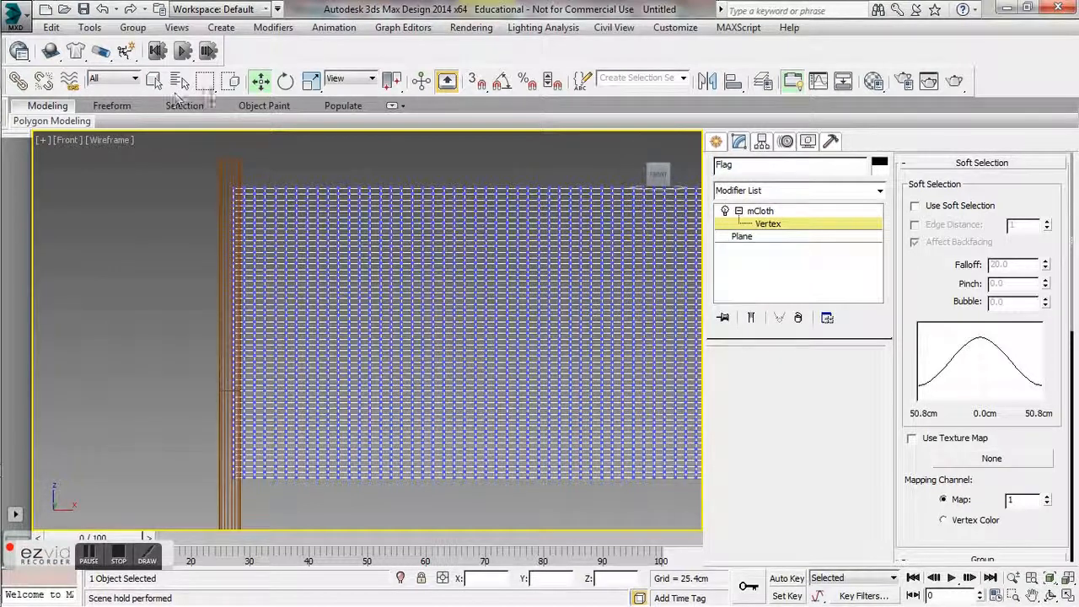
{"action": "left_click", "coordinate": [756, 221]}
{"action": "left_click_drag", "start_coordinate": [546, 334], "coordinate": [536, 334]}
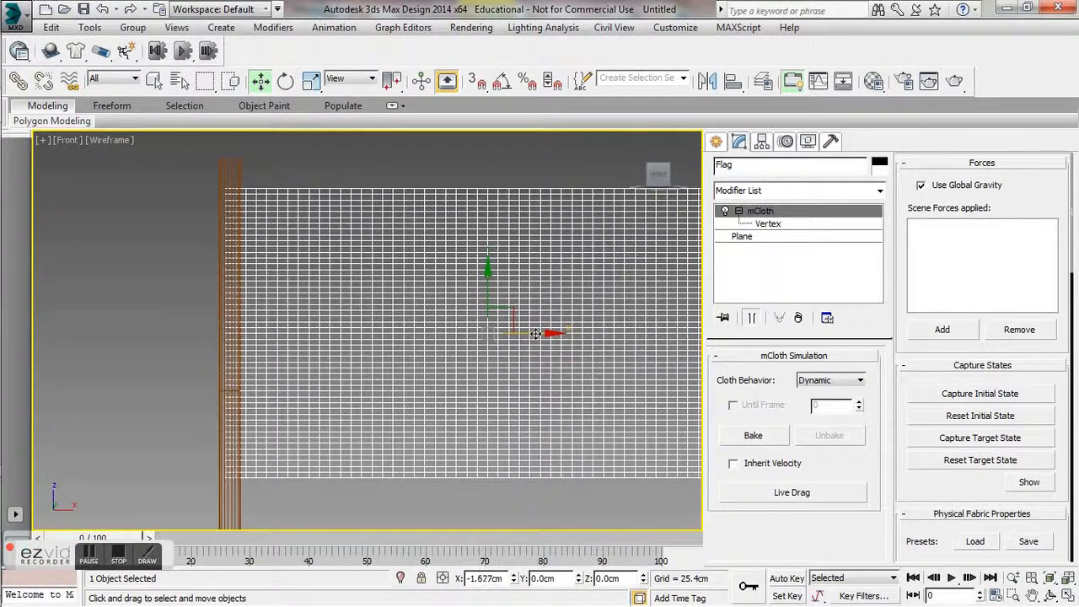
- At the mCloth Vertex level, select only the flag's vertex columns that lie inside the flagpole
{"action": "left_click", "coordinate": [768, 224]}
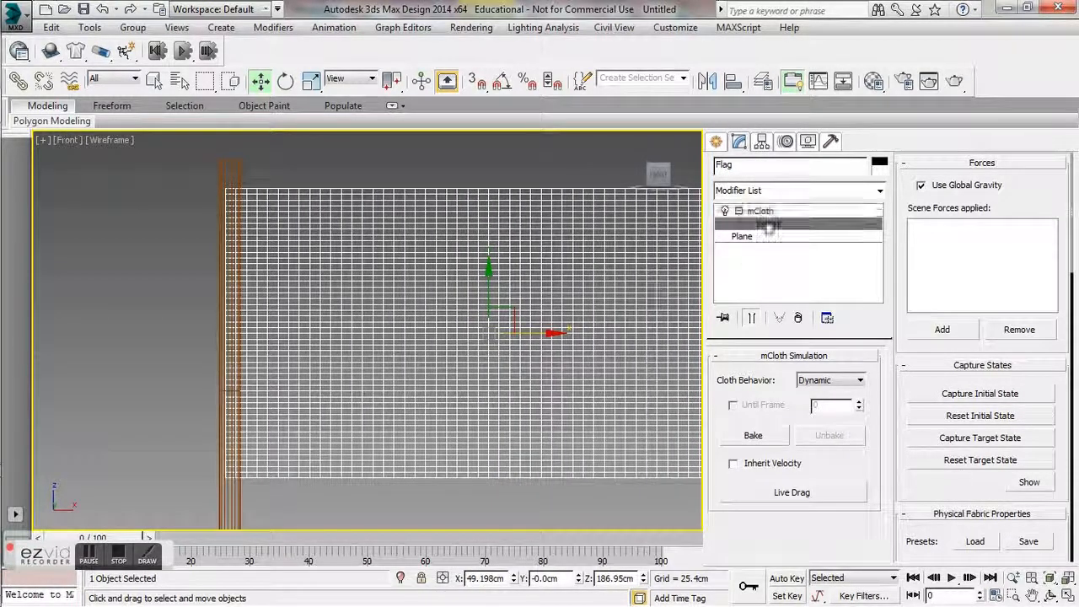
{"action": "left_click_drag", "start_coordinate": [167, 147], "coordinate": [254, 514]}
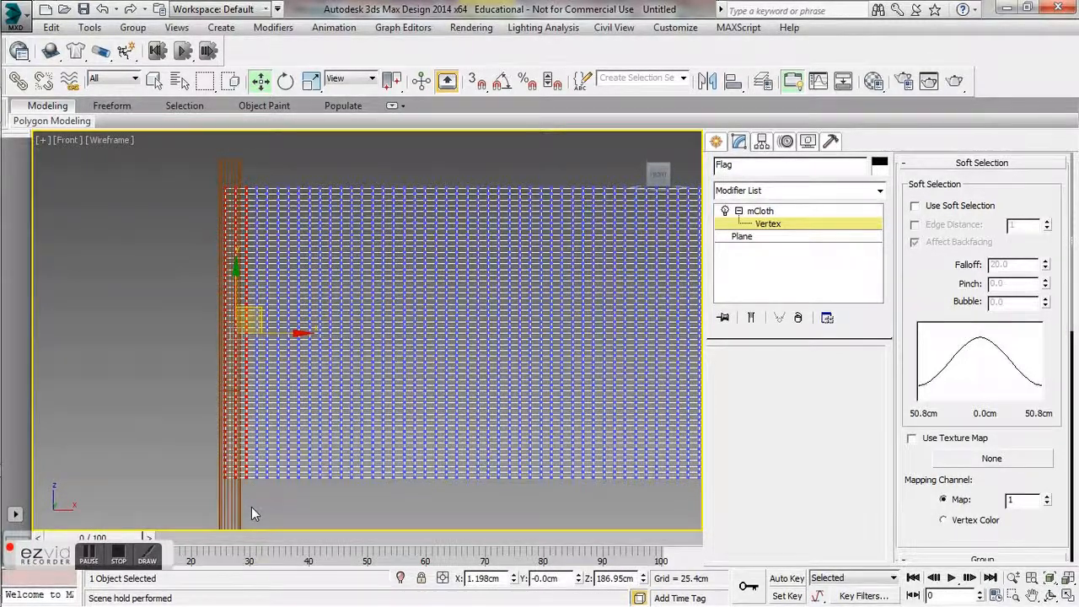
{"action": "scroll", "coordinate": [252, 507], "scroll_direction": "up", "scroll_amount": 3}
{"action": "scroll", "coordinate": [221, 222], "scroll_direction": "down", "scroll_amount": 5}
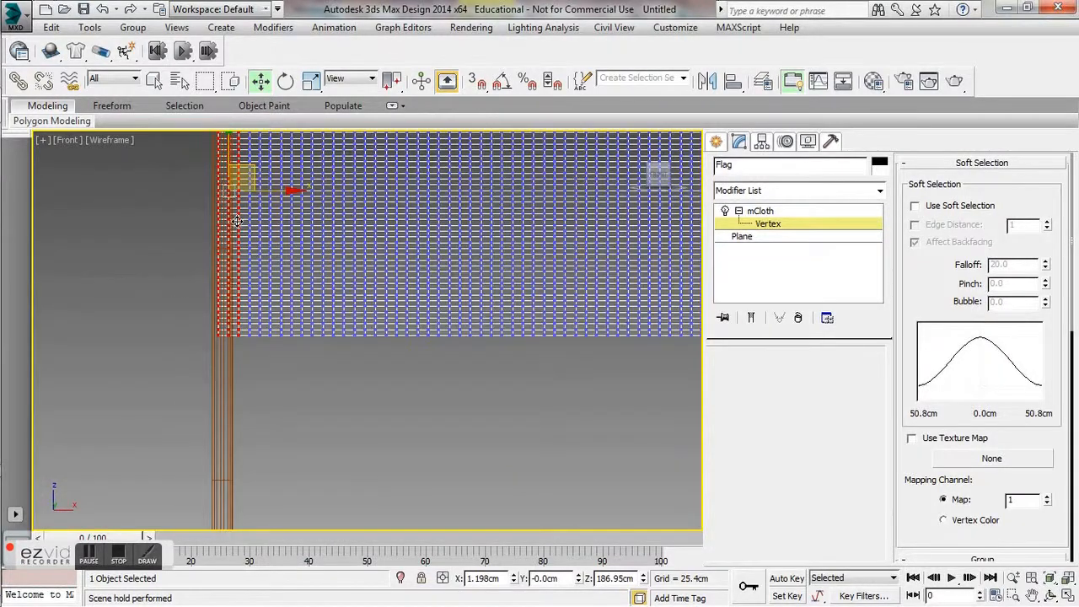
{"action": "left_click_drag", "start_coordinate": [200, 169], "coordinate": [243, 487]}
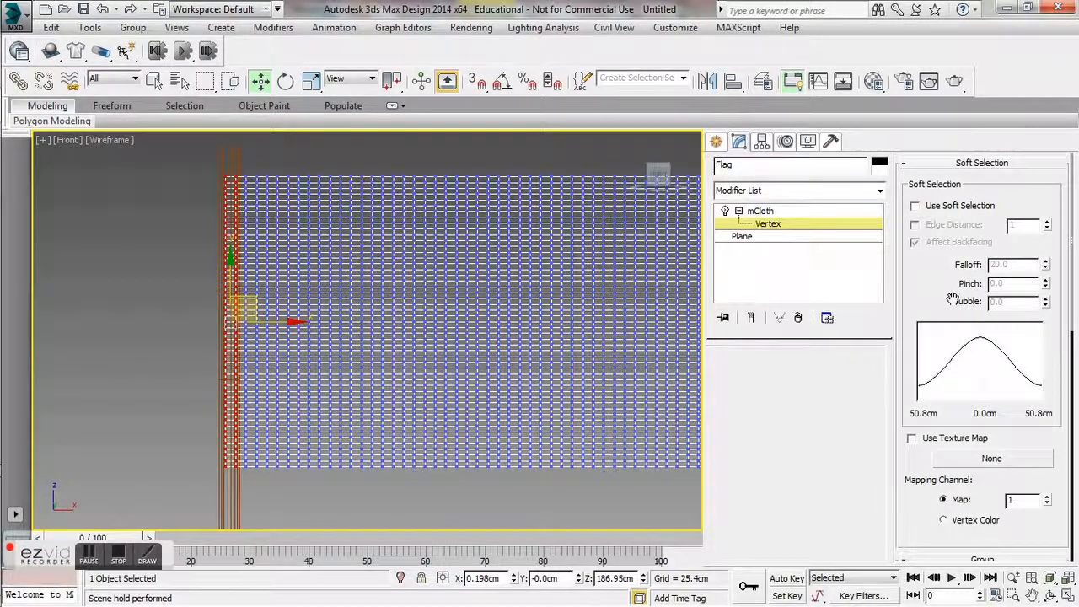
- Make a vertex group named NODES from the selected flag vertices inside the flagpole
{"action": "scroll", "coordinate": [950, 300], "scroll_direction": "down", "scroll_amount": 3}
{"action": "scroll", "coordinate": [935, 328], "scroll_direction": "down", "scroll_amount": 1}
{"action": "left_click", "coordinate": [942, 425]}
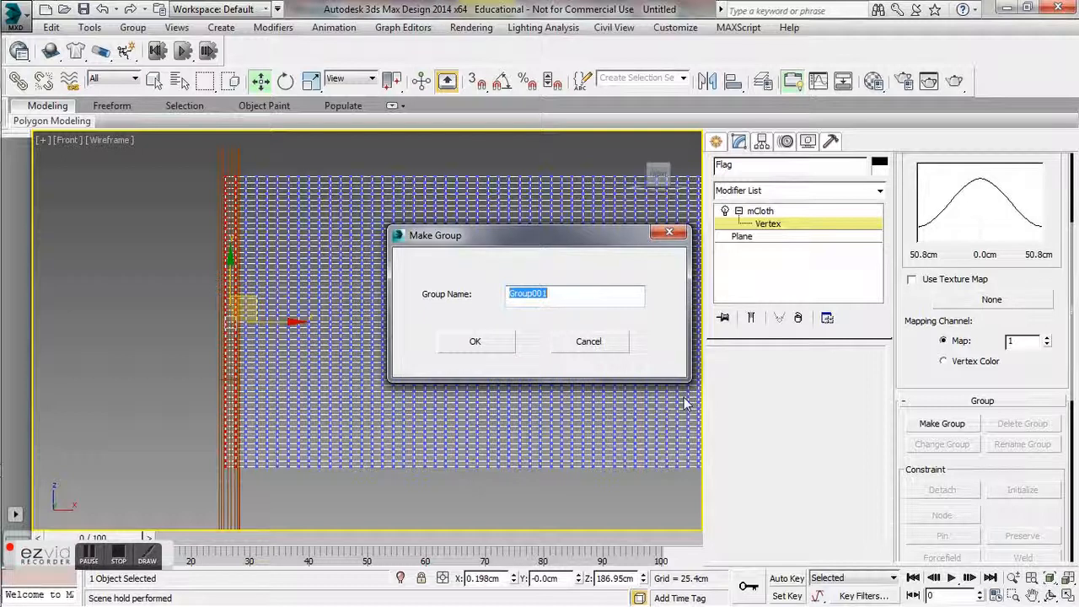
{"action": "type", "text": "NODES"}
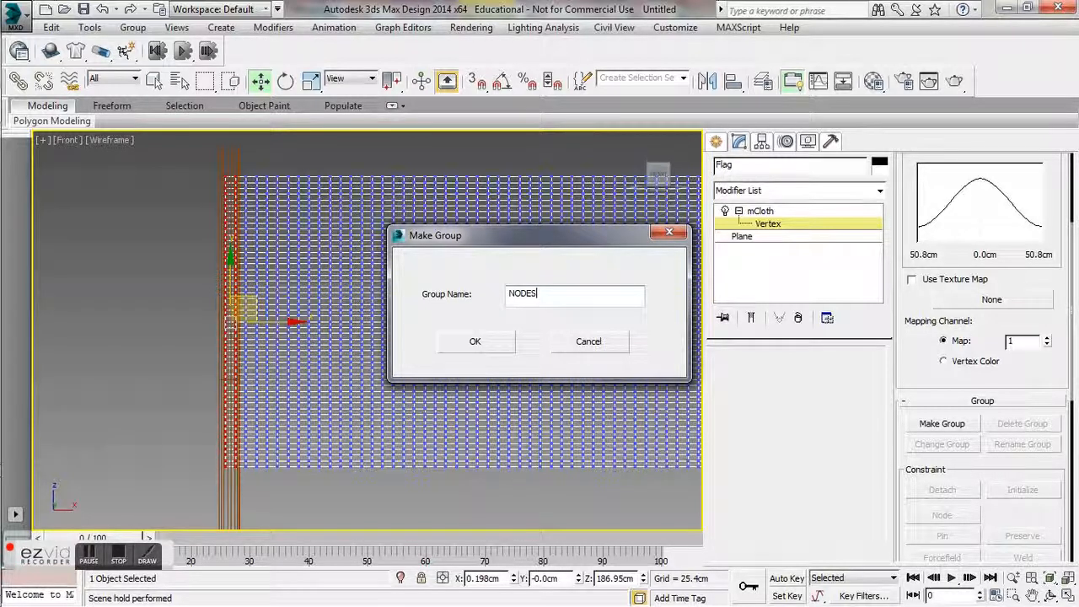
{"action": "left_click", "coordinate": [486, 341]}
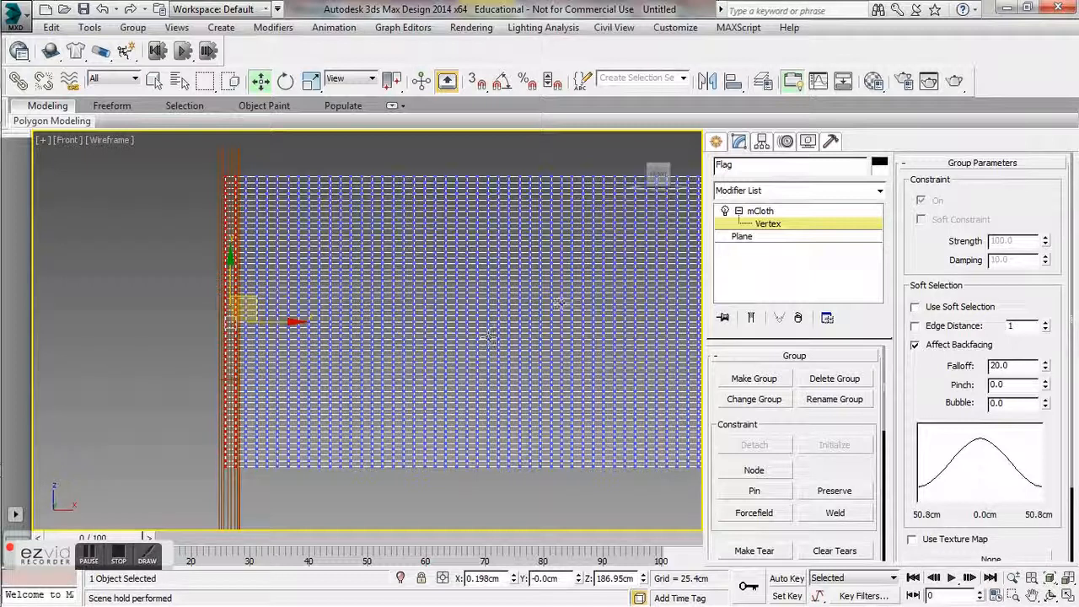
- Constrain the vertex group to the flagpole with a Node constraint and leave the mCloth Vertex level
{"action": "left_click", "coordinate": [747, 472]}
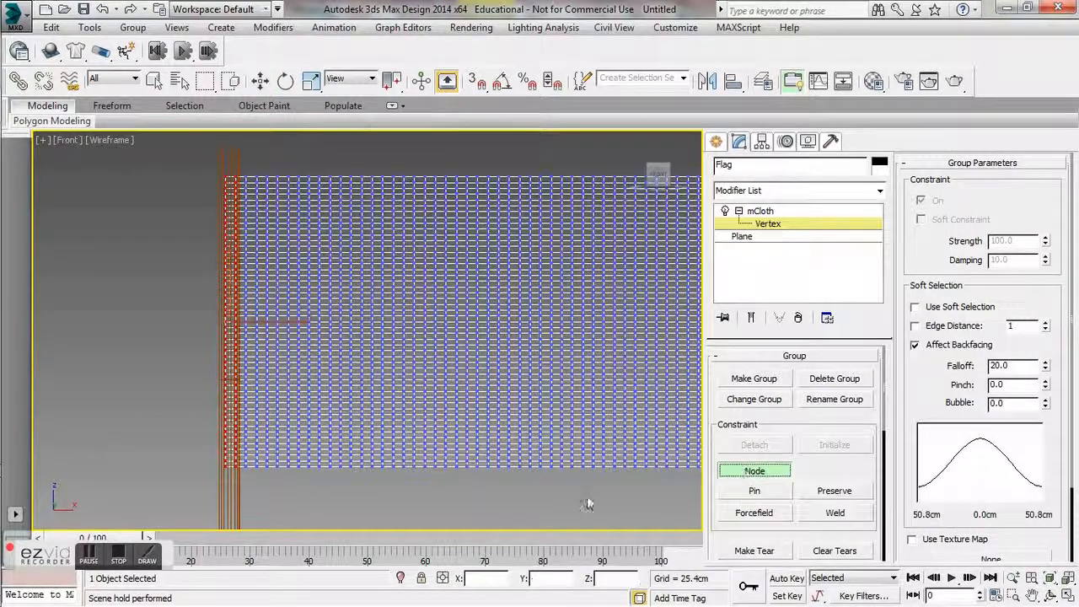
{"action": "left_click", "coordinate": [229, 488]}
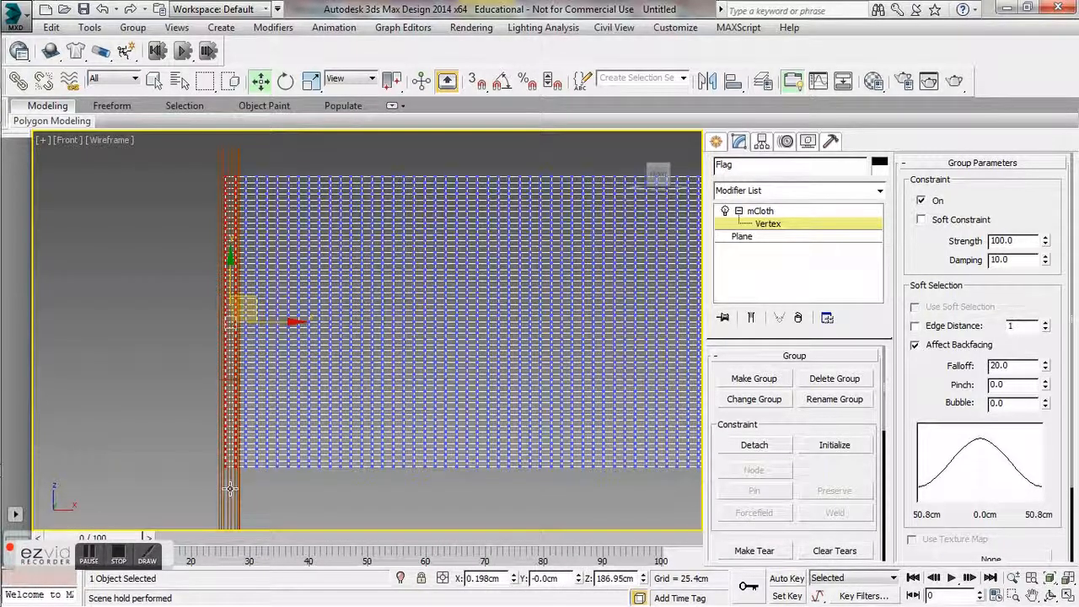
{"action": "left_click", "coordinate": [760, 212]}
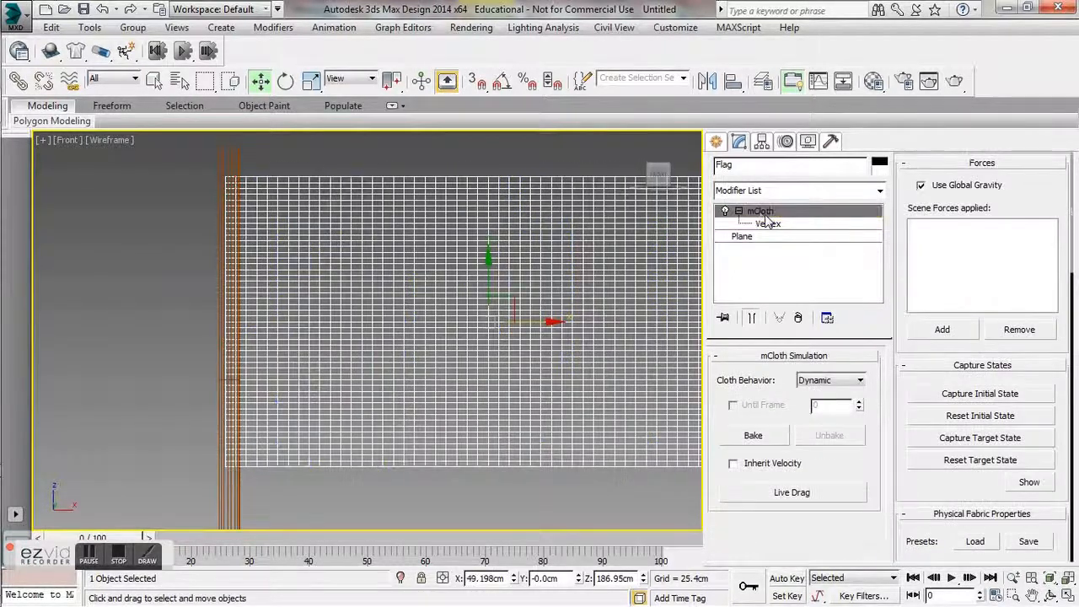
{"action": "left_click", "coordinate": [738, 211]}
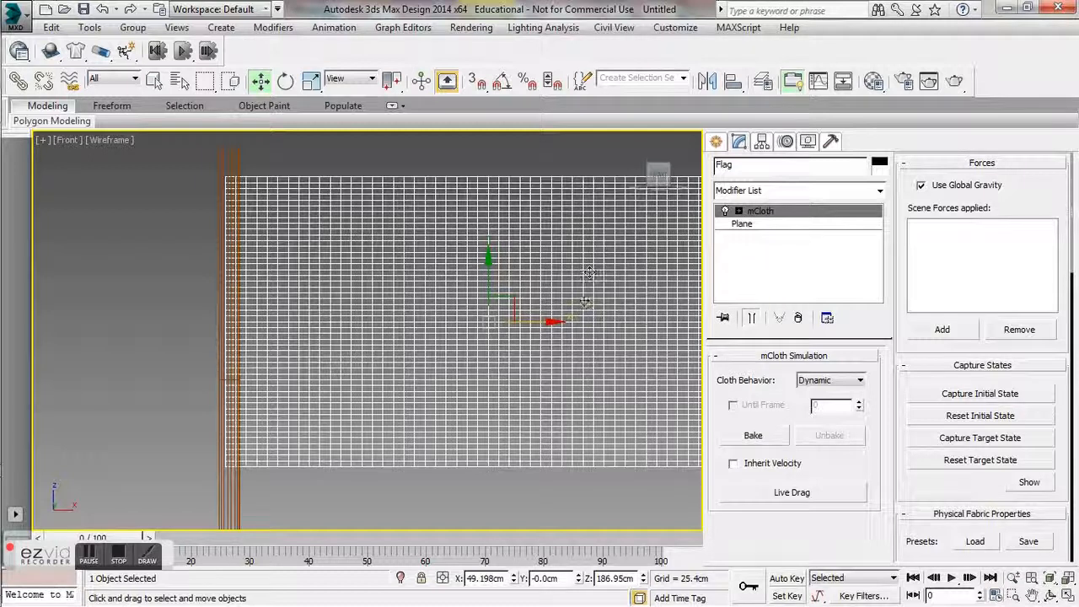
- Show the camera view shaded, preview the flag simulation, and reset it to its original state
{"action": "key", "text": "c"}
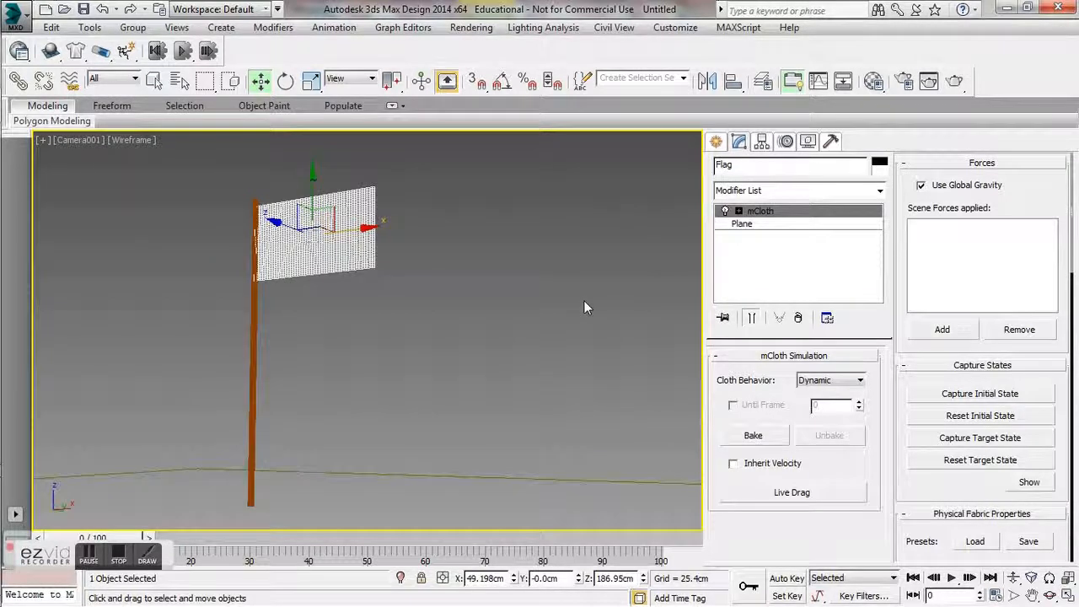
{"action": "left_click", "coordinate": [117, 142]}
{"action": "left_click", "coordinate": [147, 174]}
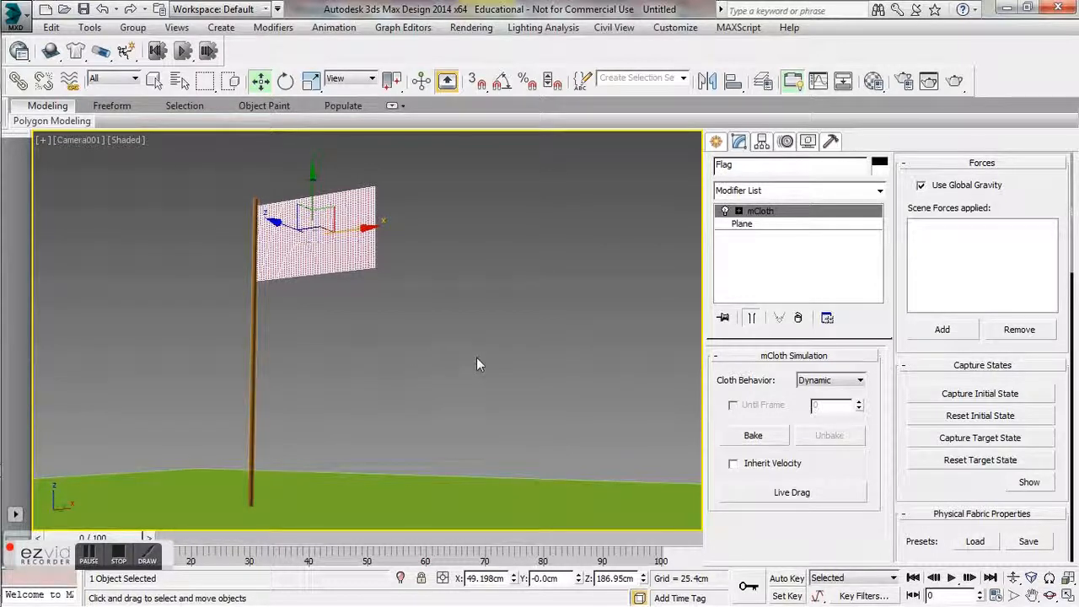
{"action": "left_click", "coordinate": [181, 52]}
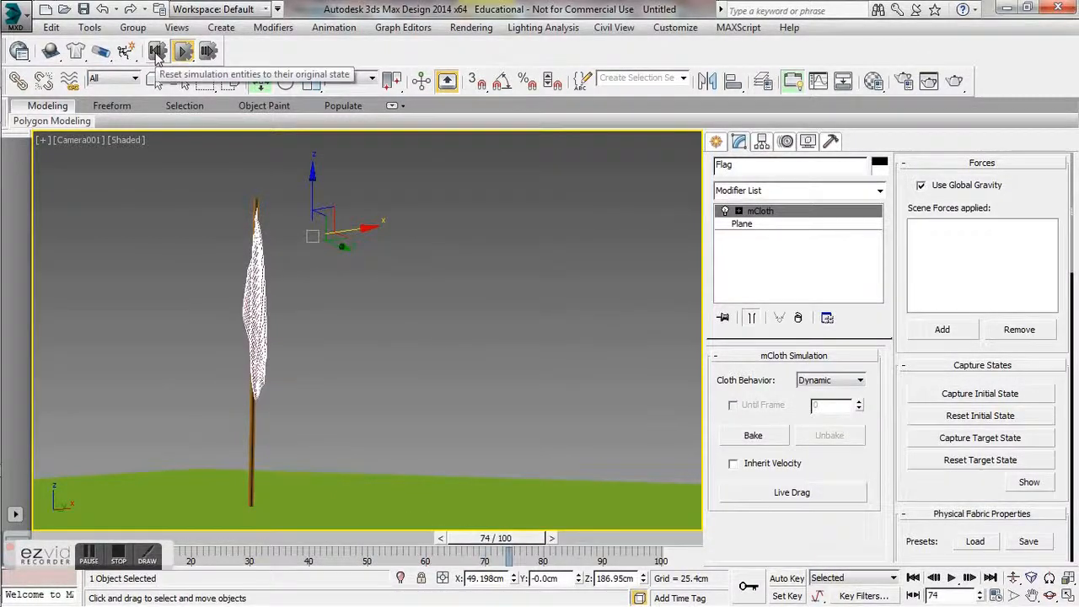
{"action": "left_click", "coordinate": [156, 51]}
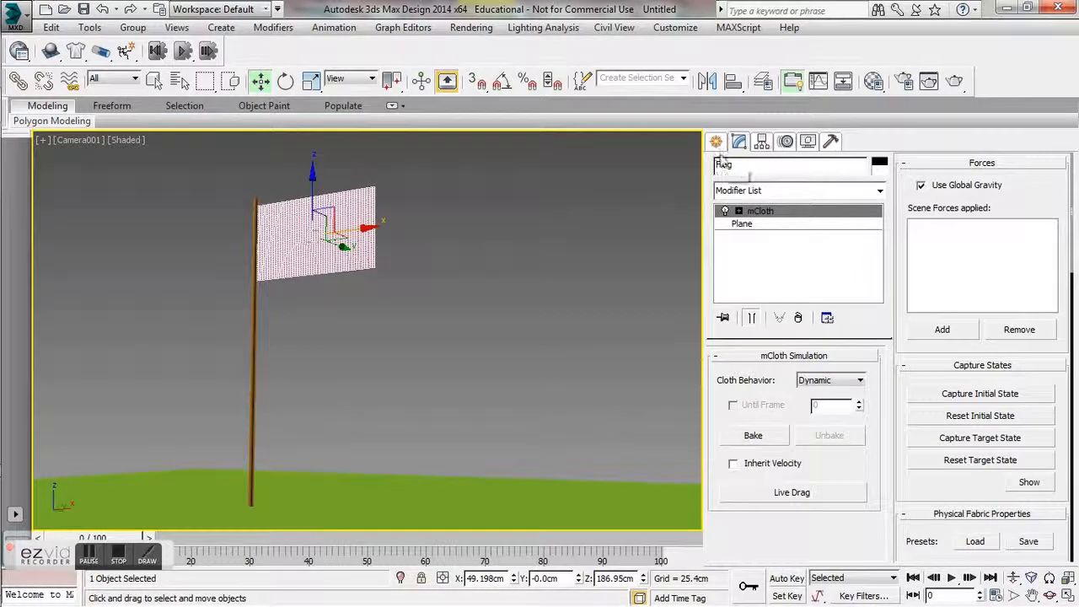
- Create three Wind forces around the flagpole's base in the Top view, with icon sizes of about 41, 44 and 54 cm
{"action": "left_click", "coordinate": [717, 141]}
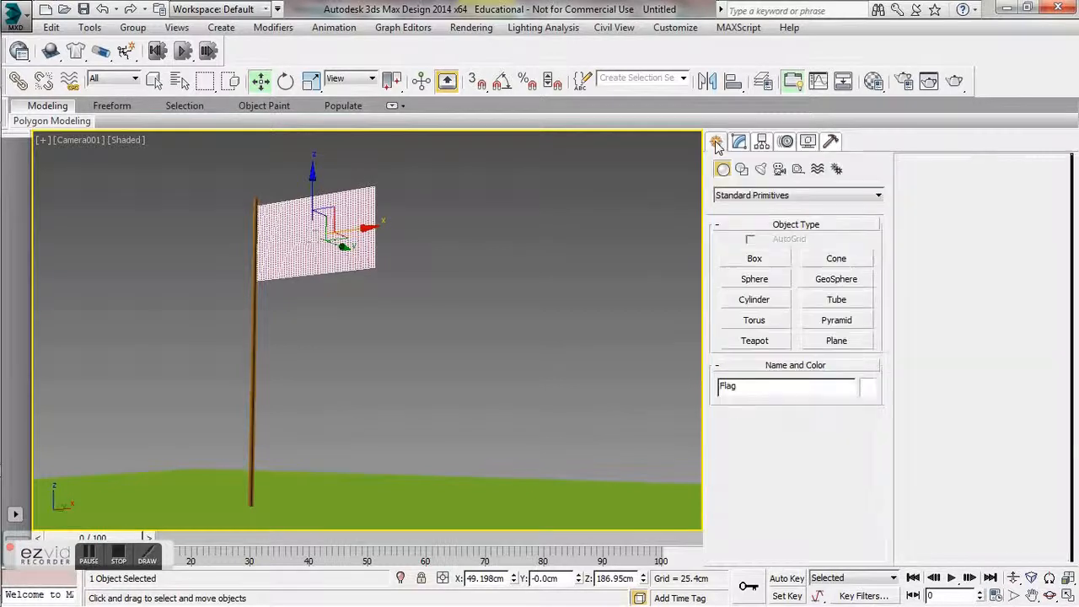
{"action": "left_click", "coordinate": [815, 174]}
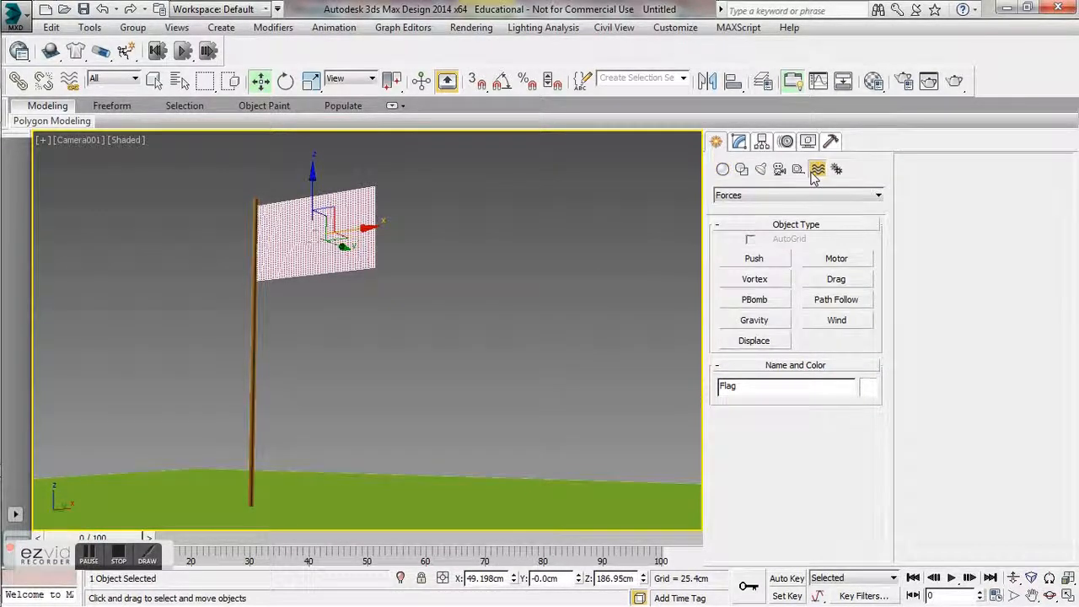
{"action": "left_click", "coordinate": [837, 320]}
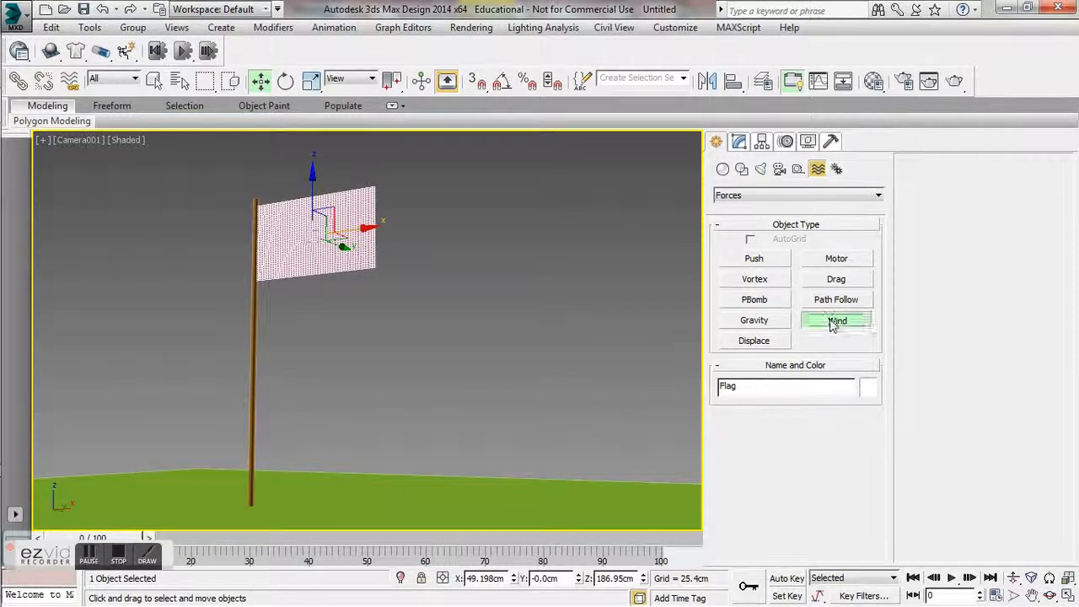
{"action": "left_click", "coordinate": [1069, 596]}
{"action": "left_click_drag", "start_coordinate": [171, 223], "coordinate": [118, 290]}
- With angle snap on, rotate Wind003 90° about Y to blow along +X, and turn Wind002 to blow along +Y
{"action": "left_click", "coordinate": [502, 81]}
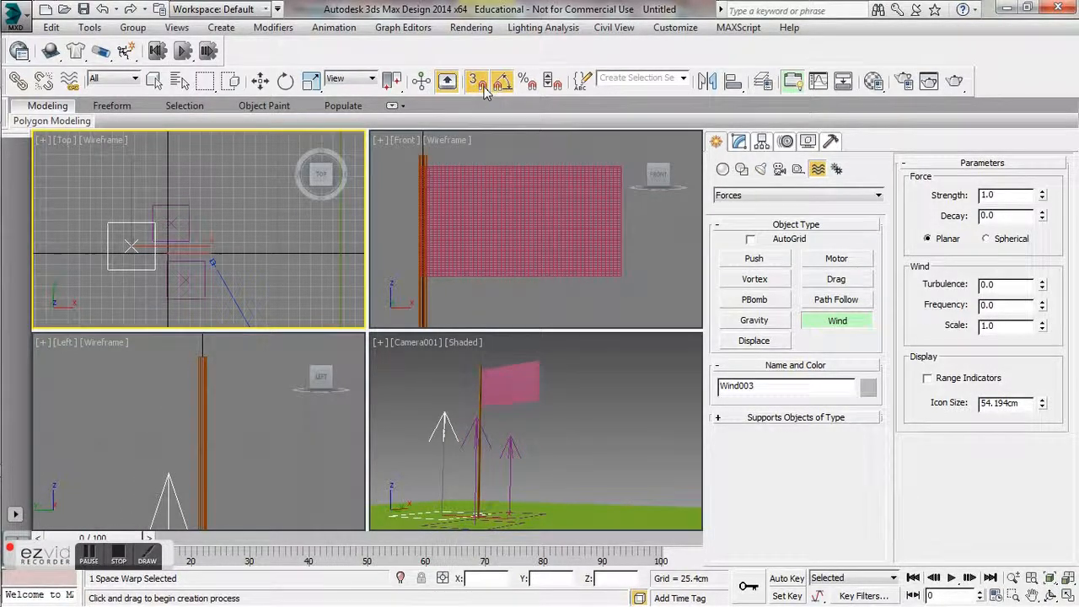
{"action": "left_click", "coordinate": [286, 80]}
{"action": "left_click_drag", "start_coordinate": [468, 475], "coordinate": [471, 440]}
{"action": "left_click", "coordinate": [476, 440]}
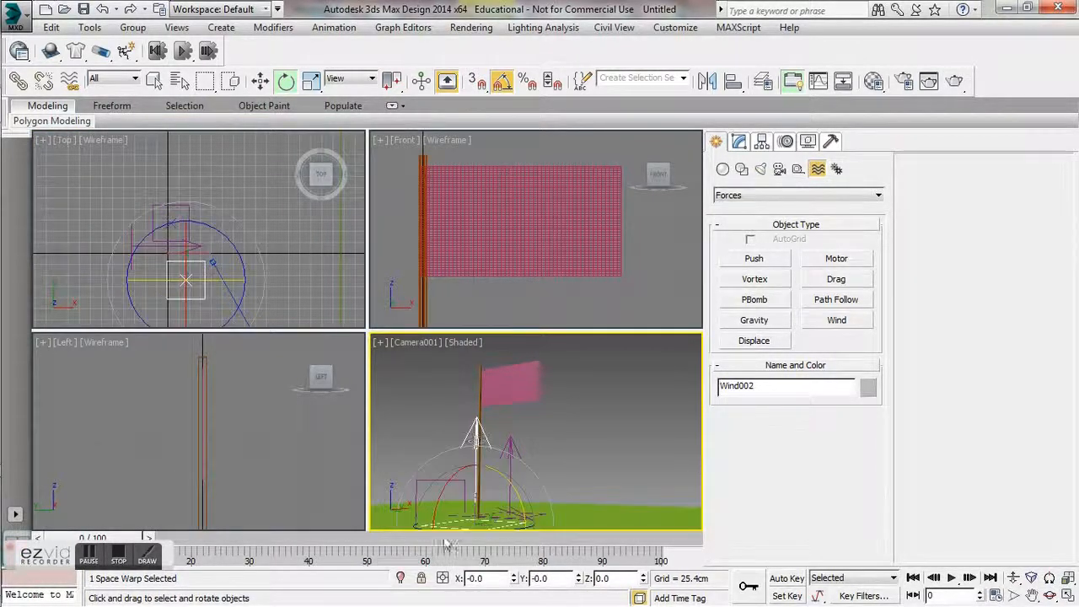
{"action": "left_click_drag", "start_coordinate": [439, 505], "coordinate": [515, 445]}
- Turn off angle snap and freely tilt Wind001 to about 43.5° in X, 42.7° in Y and -21.3° in Z
{"action": "key", "text": "a"}
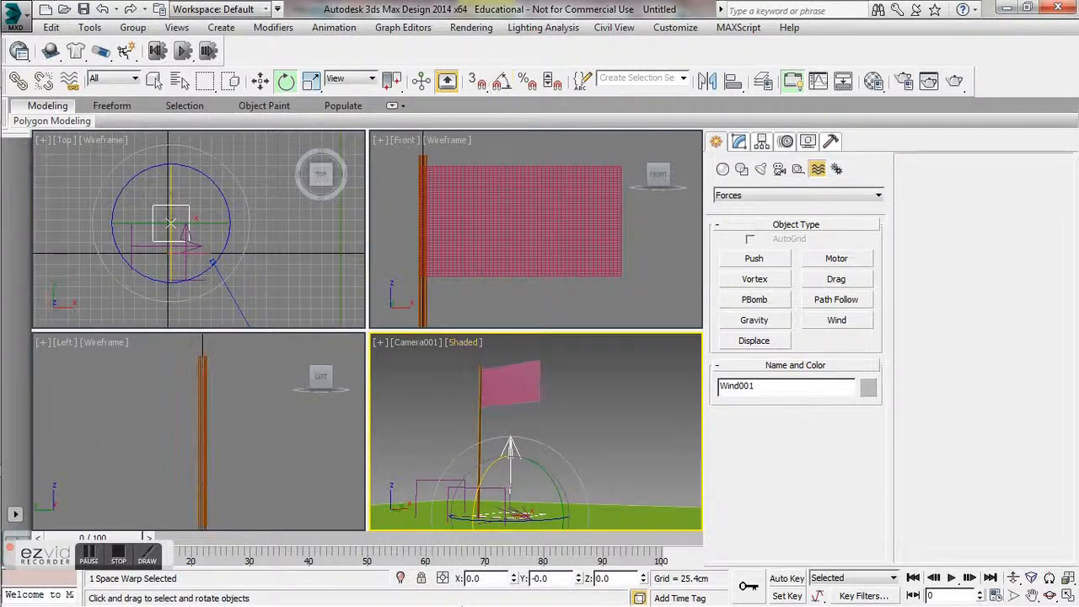
{"action": "left_click_drag", "start_coordinate": [495, 470], "coordinate": [446, 475]}
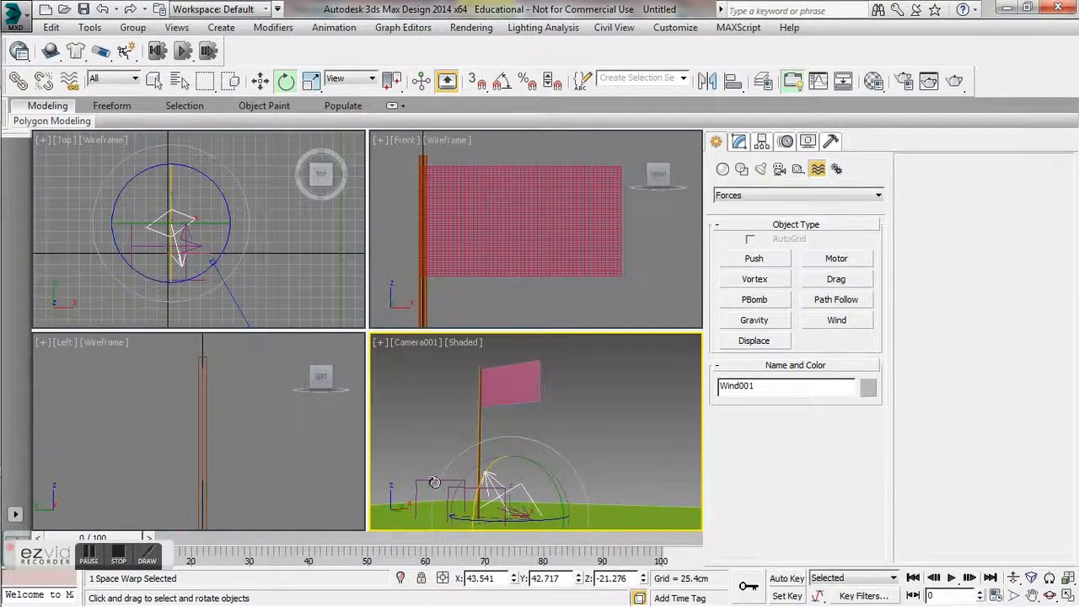
- Raise Wind003 to flag height at about Z 190.5 cm and move it away from the pole to about X -327.7 cm
{"action": "left_click", "coordinate": [444, 481]}
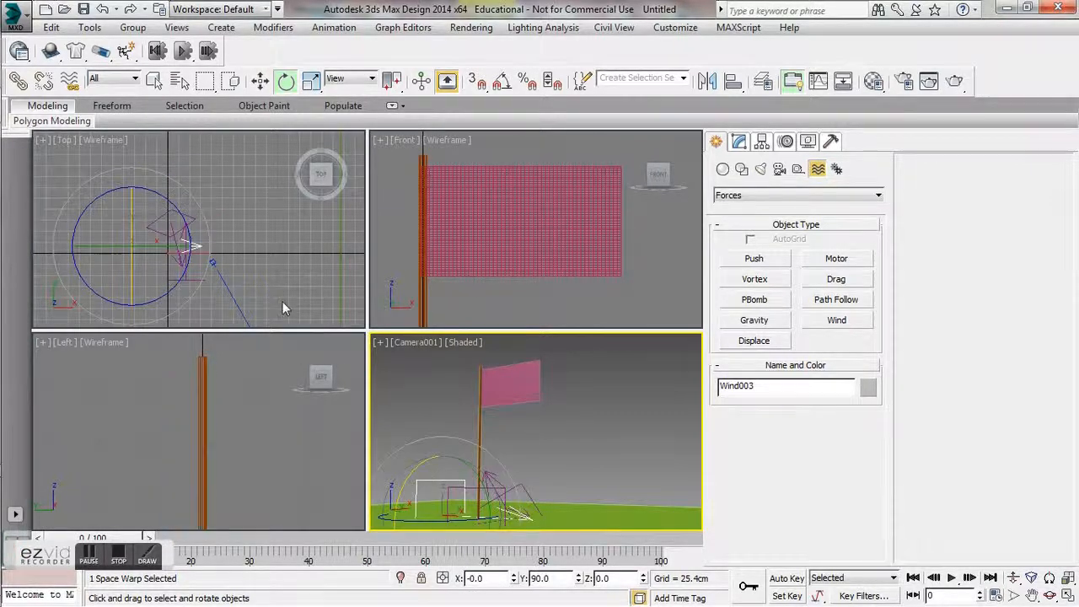
{"action": "middle_click_drag", "start_coordinate": [241, 272], "coordinate": [350, 239]}
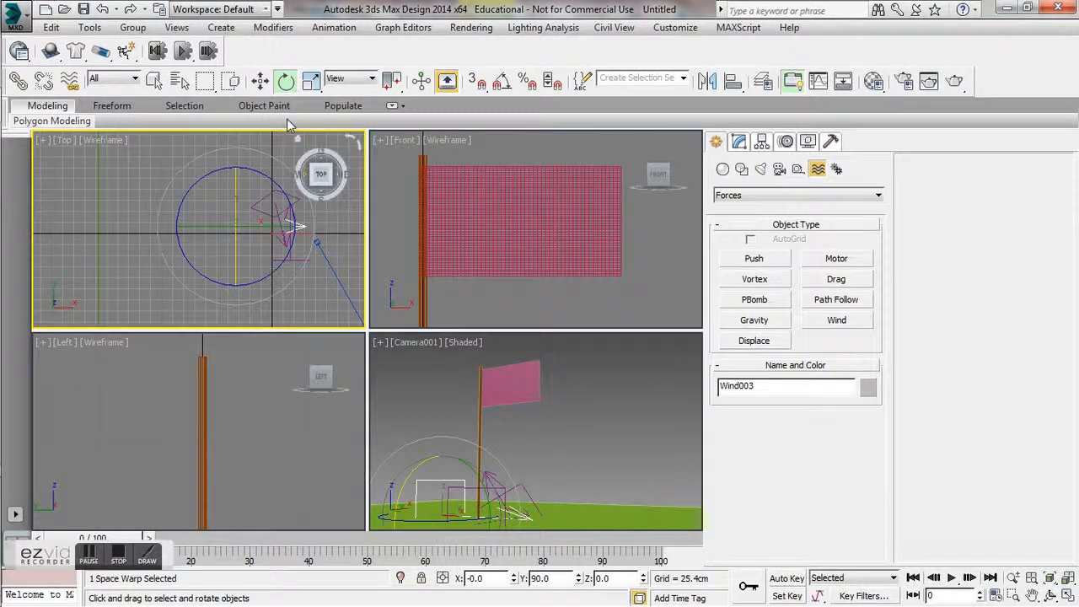
{"action": "key", "text": "w"}
{"action": "left_click_drag", "start_coordinate": [450, 465], "coordinate": [441, 348]}
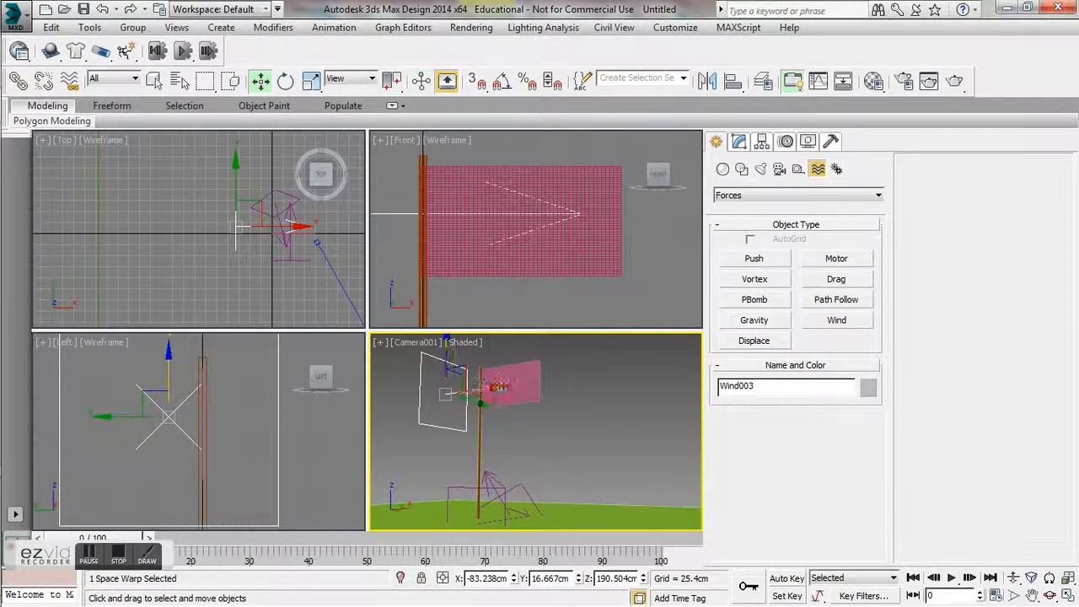
{"action": "left_click", "coordinate": [502, 384]}
{"action": "left_click_drag", "start_coordinate": [444, 411], "coordinate": [380, 393]}
{"action": "left_click", "coordinate": [429, 425]}
{"action": "left_click", "coordinate": [430, 427]}
- Raise Wind002 to about Z 146.1 cm and move it away from the flag to about Y -255.8 cm
{"action": "left_click", "coordinate": [456, 489]}
{"action": "left_click_drag", "start_coordinate": [480, 507], "coordinate": [505, 437]}
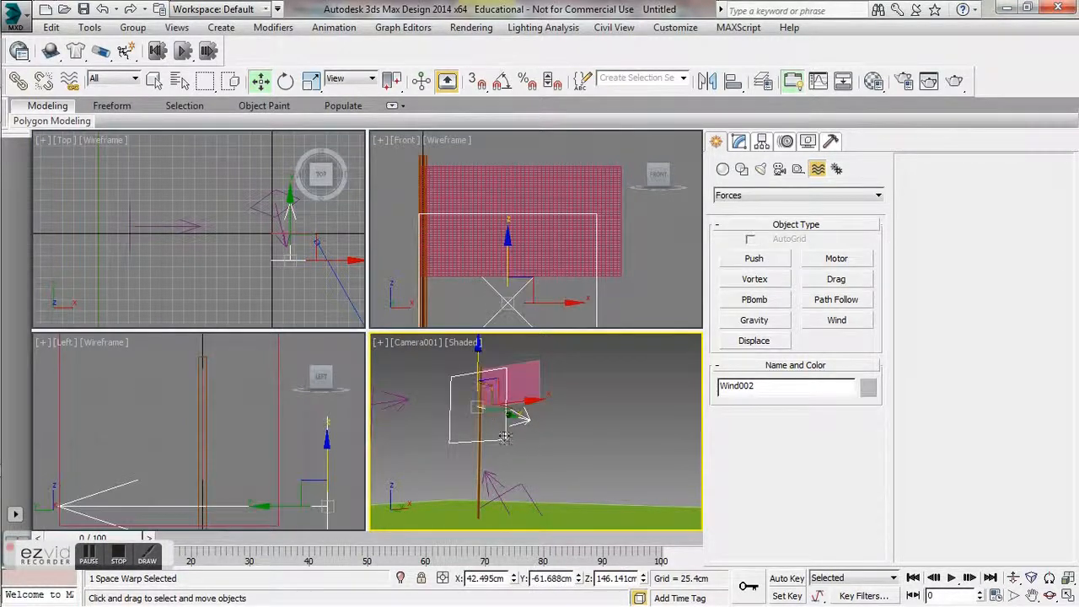
{"action": "left_click", "coordinate": [1067, 596]}
{"action": "middle_click_drag", "start_coordinate": [456, 406], "coordinate": [400, 379]}
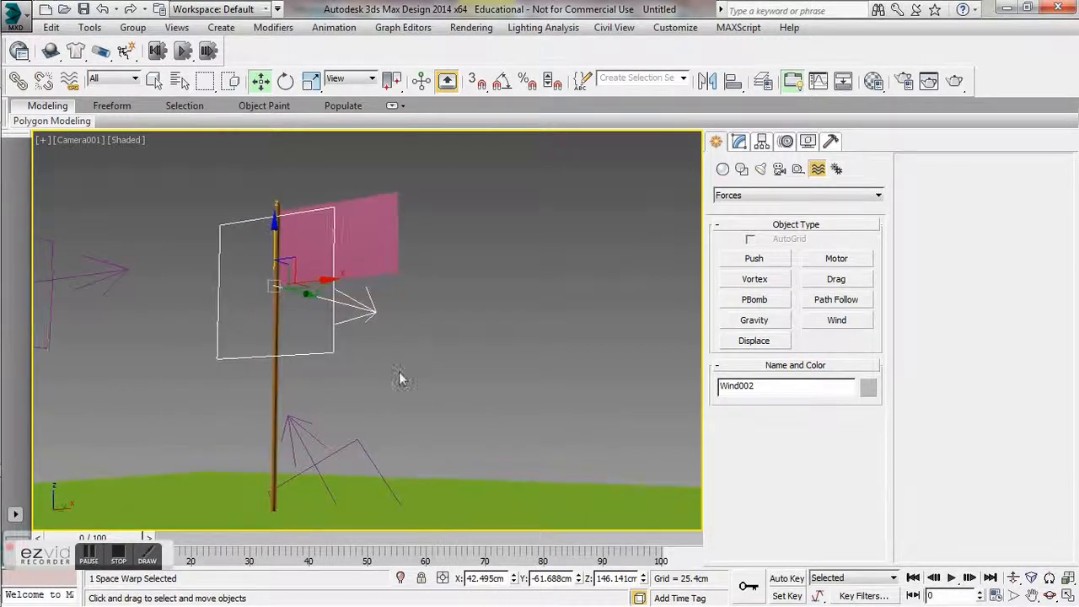
{"action": "key", "text": "p"}
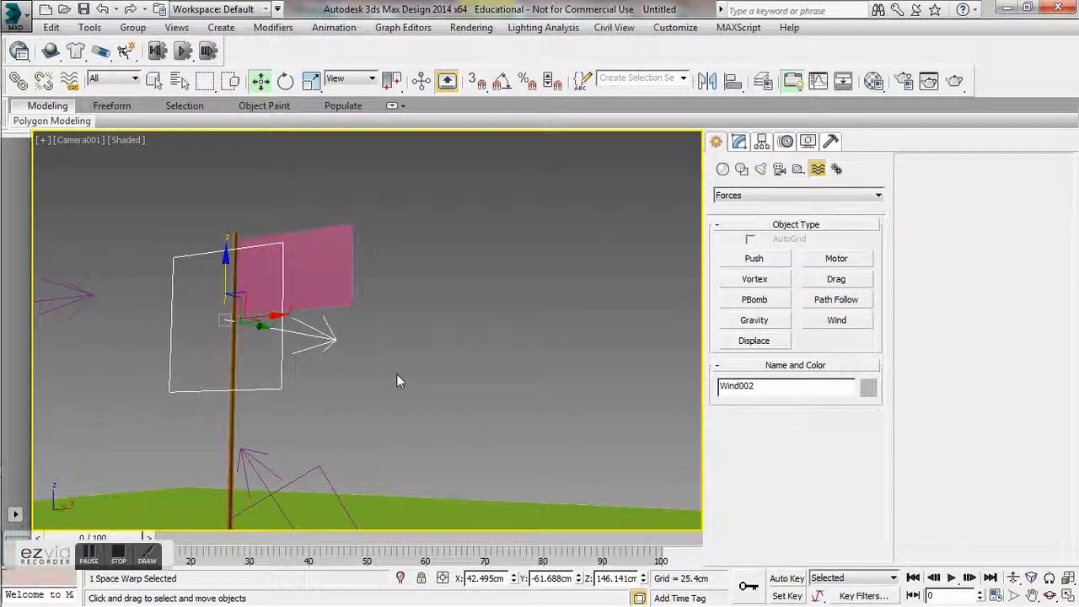
{"action": "middle_click_drag", "start_coordinate": [413, 385], "coordinate": [306, 411], "text": "alt"}
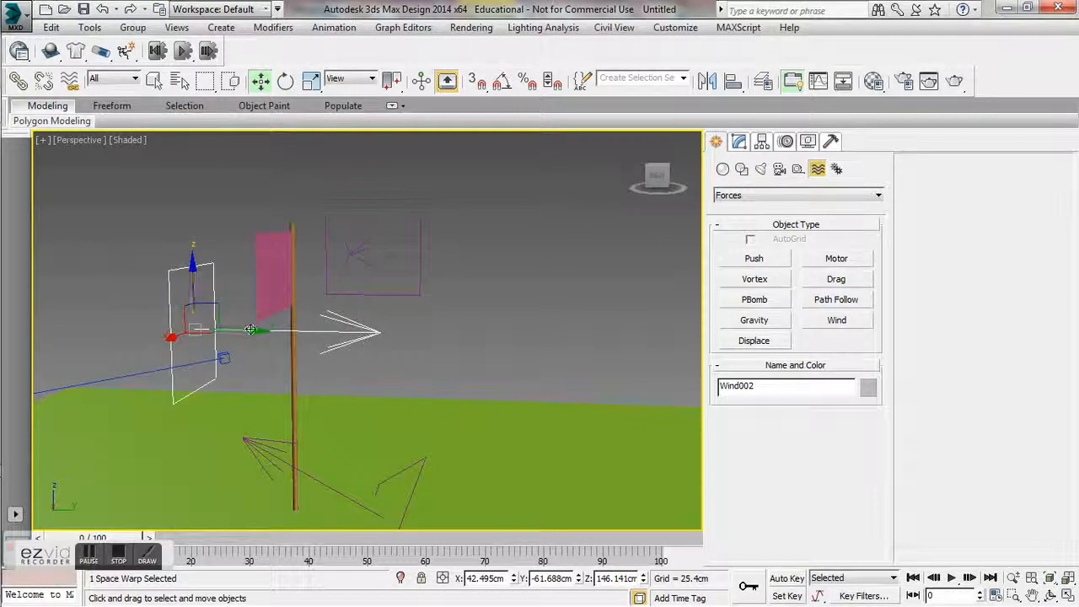
{"action": "left_click_drag", "start_coordinate": [238, 329], "coordinate": [3, 330]}
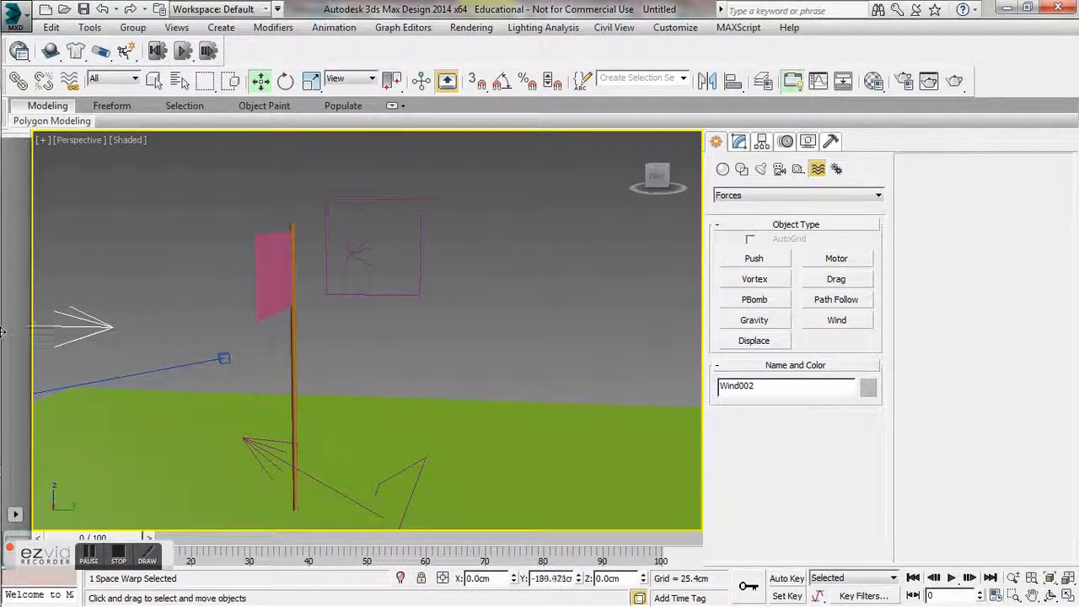
- Move Wind001 away from the flagpole on the ground to about Y 198.4 cm and return to the camera view
{"action": "left_click", "coordinate": [340, 491]}
{"action": "left_click_drag", "start_coordinate": [432, 520], "coordinate": [611, 525]}
{"action": "middle_click_drag", "start_coordinate": [155, 385], "coordinate": [248, 378], "text": "alt"}
{"action": "key", "text": "c"}
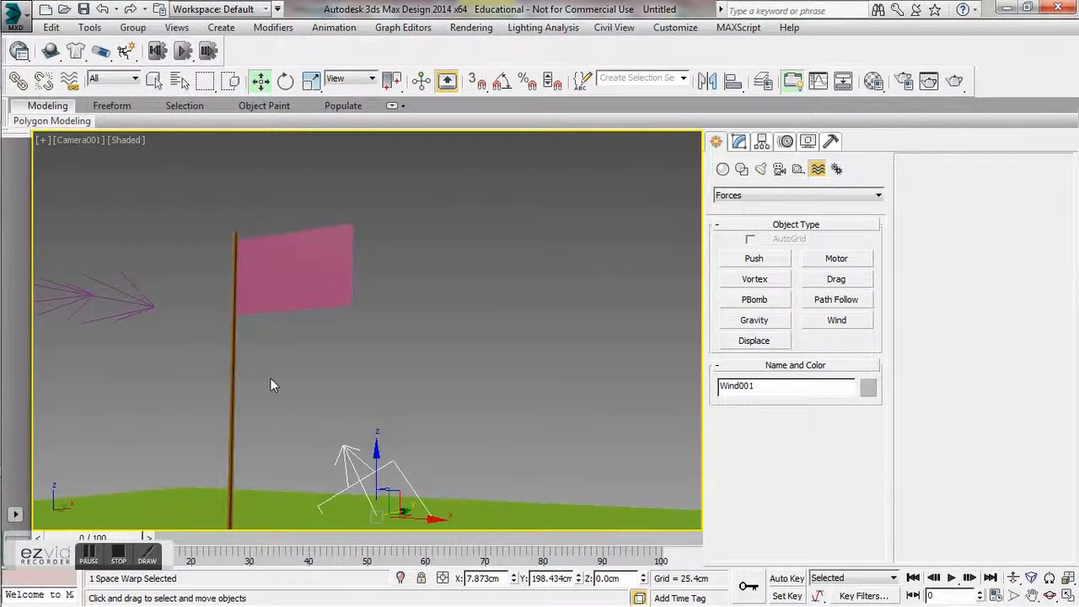
- In a perspective view showing the wind icons, set the Strength of Wind002 to 0.5
{"action": "key", "text": "p"}
{"action": "middle_click_drag", "start_coordinate": [286, 369], "coordinate": [331, 363]}
{"action": "left_click", "coordinate": [151, 300]}
{"action": "left_click", "coordinate": [150, 298]}
{"action": "left_click", "coordinate": [89, 302]}
{"action": "left_click", "coordinate": [92, 297]}
{"action": "left_click", "coordinate": [92, 297]}
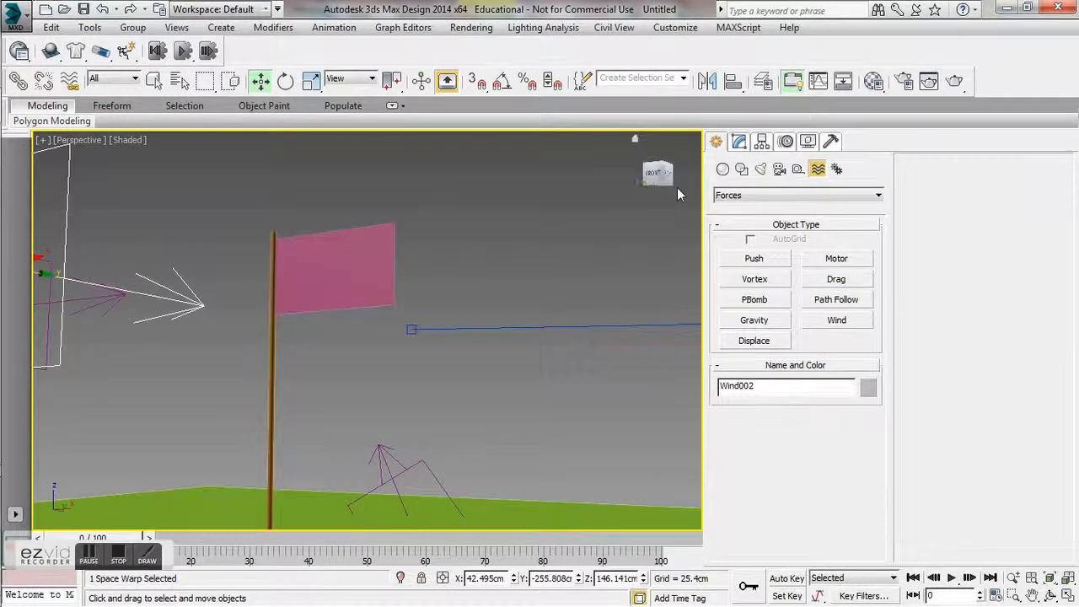
{"action": "left_click", "coordinate": [739, 141]}
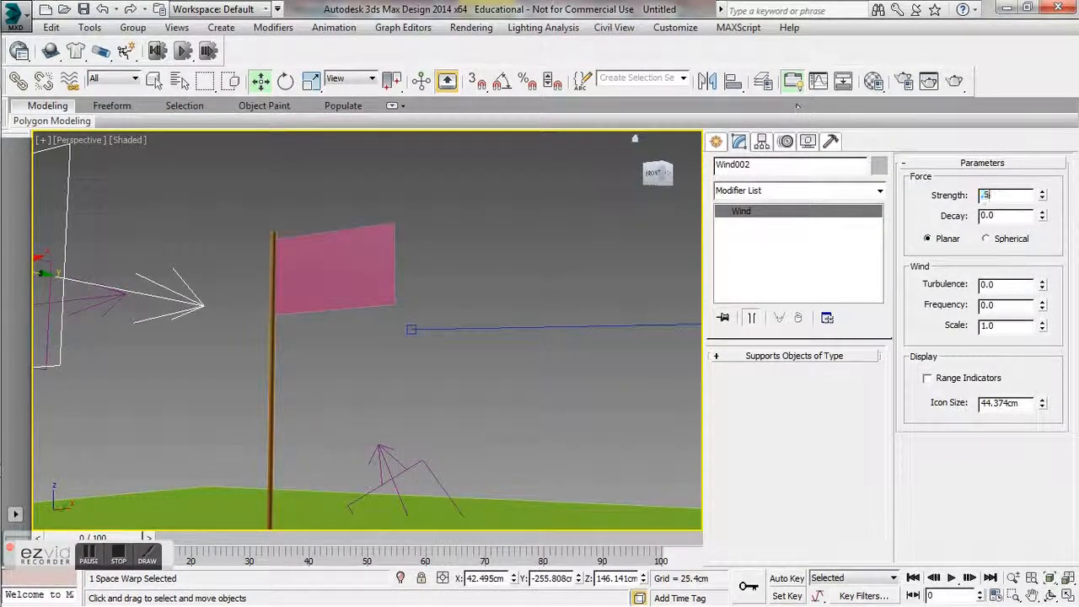
- Set the Strength of both Wind001 and Wind003 to 0.5
{"action": "left_click", "coordinate": [400, 477]}
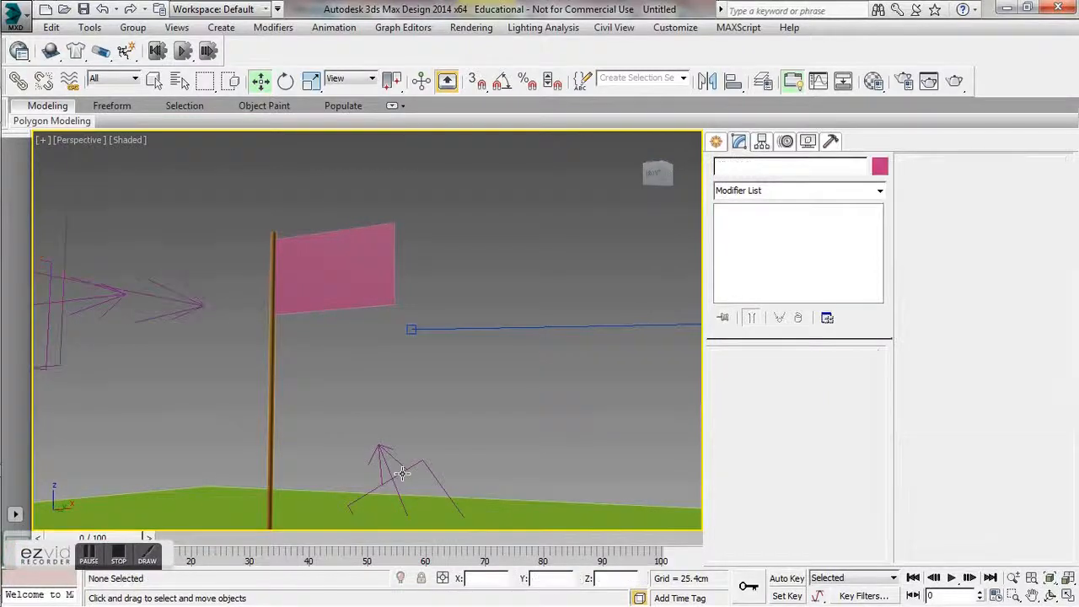
{"action": "left_click", "coordinate": [402, 474]}
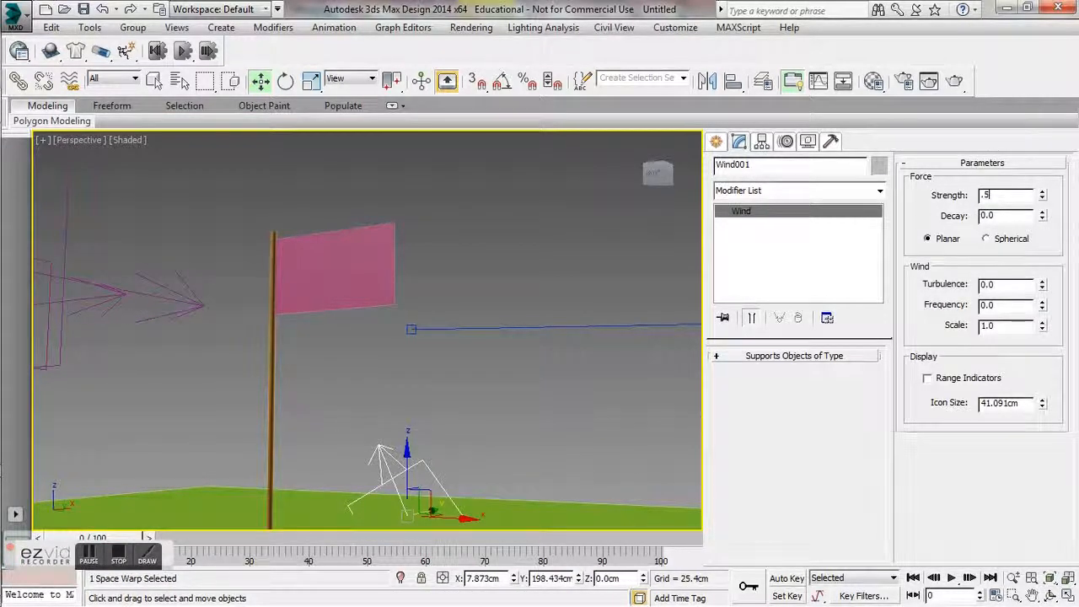
{"action": "left_click", "coordinate": [169, 301]}
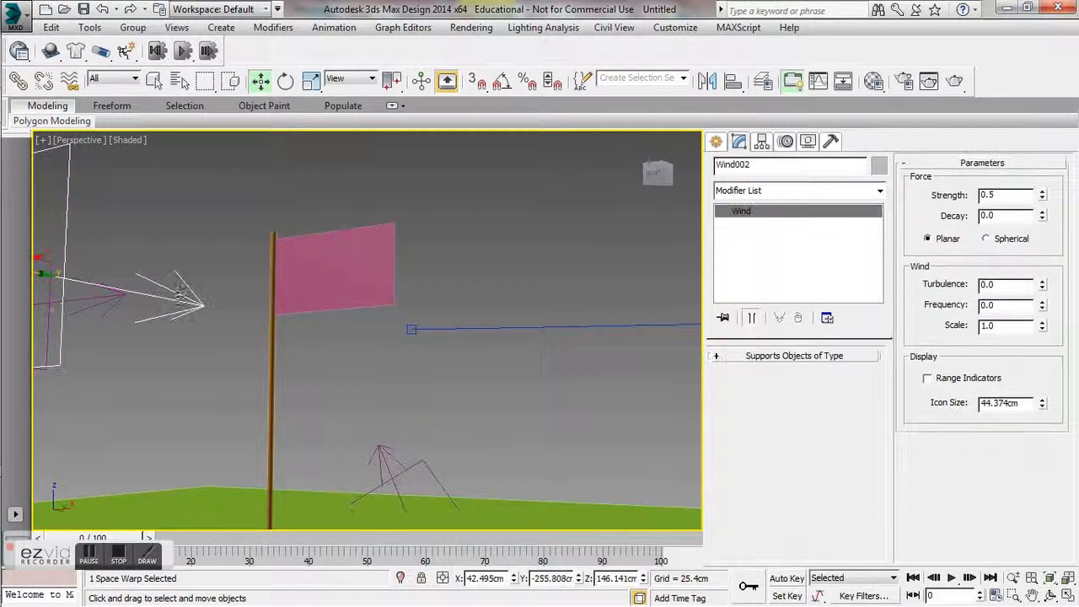
{"action": "left_click", "coordinate": [59, 303]}
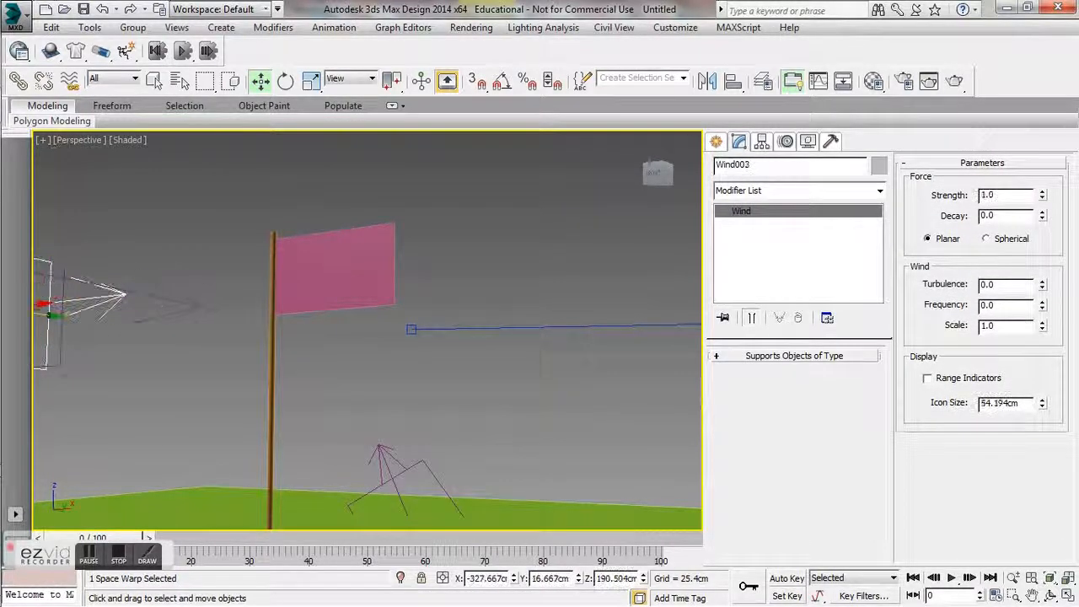
{"action": "double_click", "coordinate": [1011, 195]}
{"action": "type", "text": ".5"}
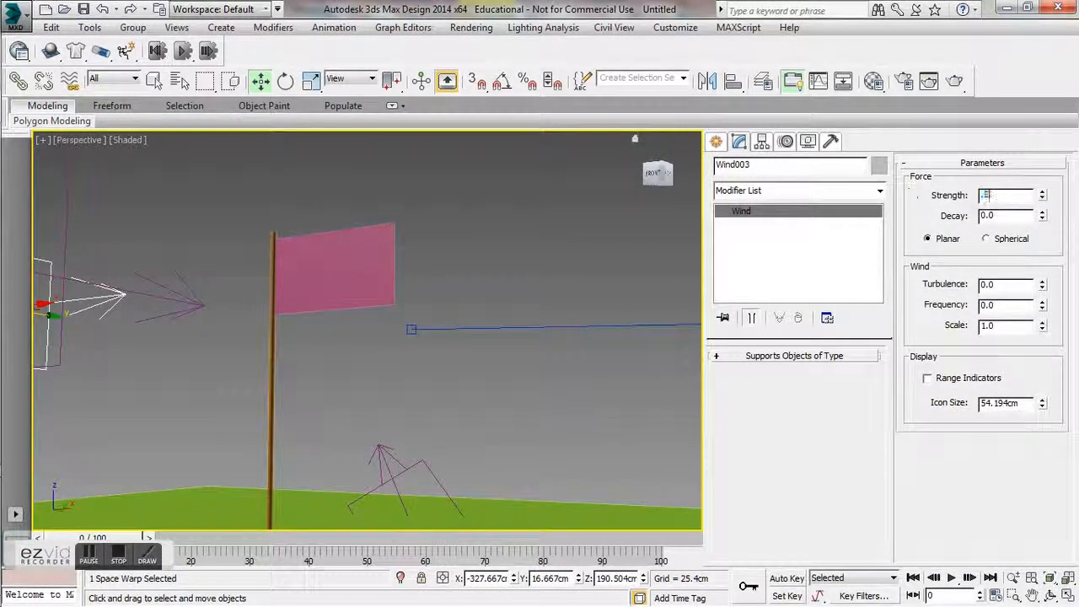
- Apply Wind001, Wind002 and Wind003 as scene forces on the flag's mCloth modifier
{"action": "left_click", "coordinate": [389, 237]}
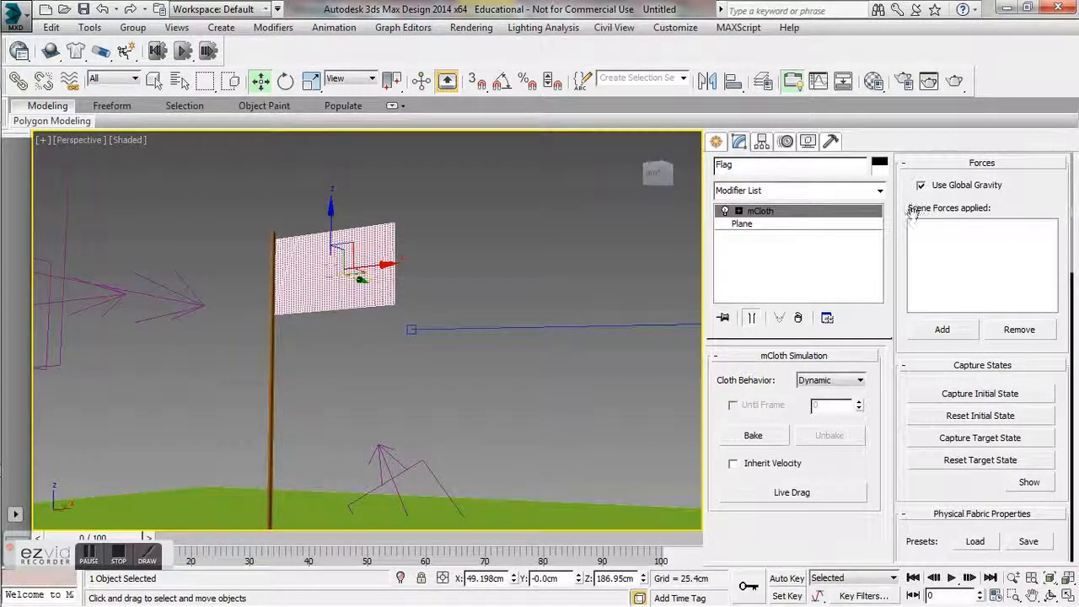
{"action": "left_click", "coordinate": [934, 331]}
{"action": "left_click", "coordinate": [418, 462]}
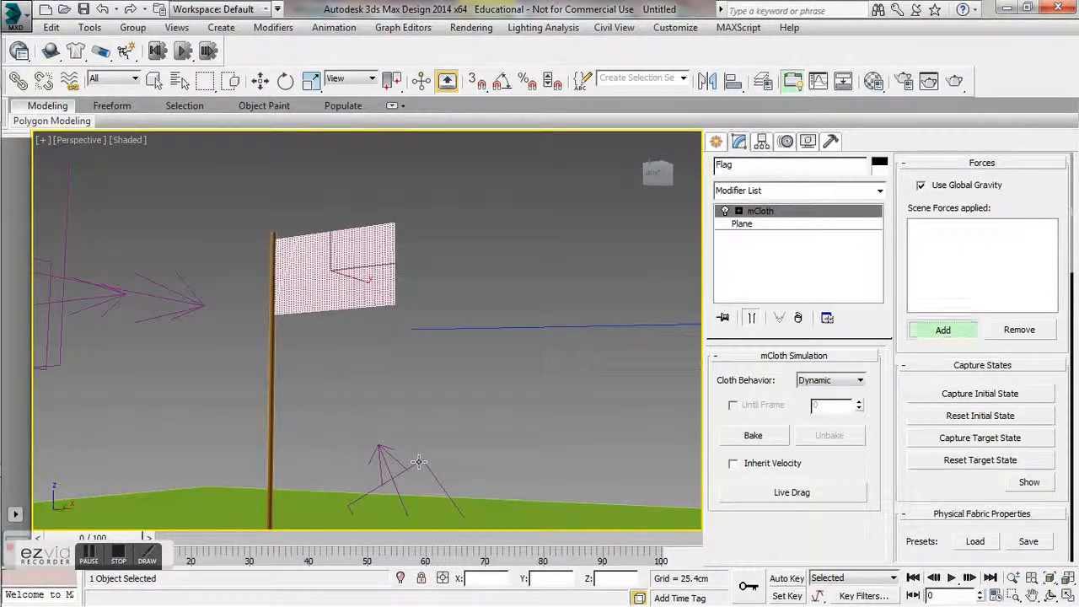
{"action": "left_click", "coordinate": [943, 330]}
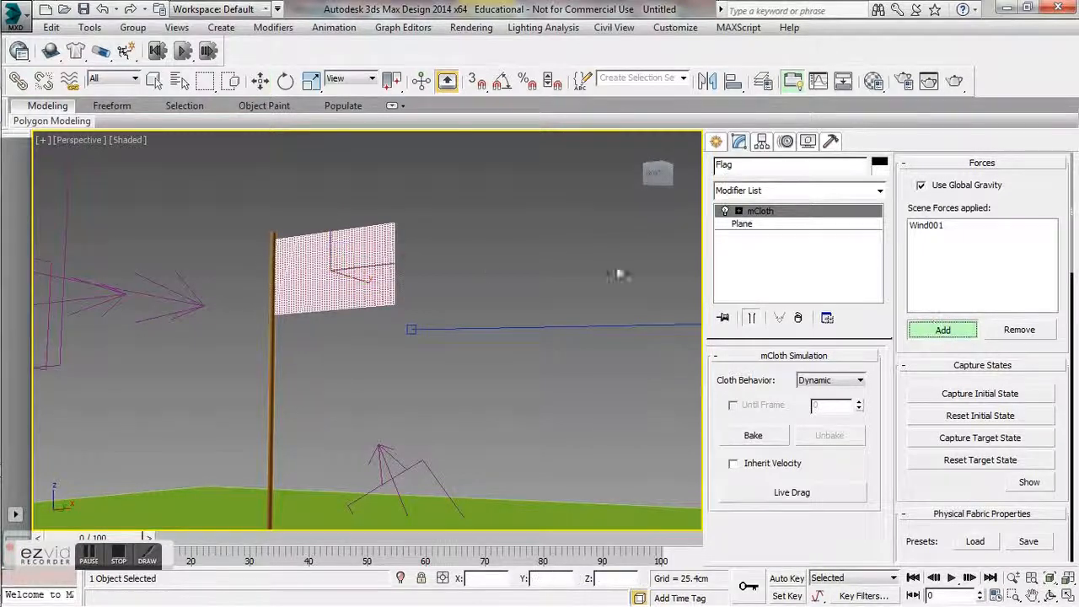
{"action": "left_click", "coordinate": [183, 299]}
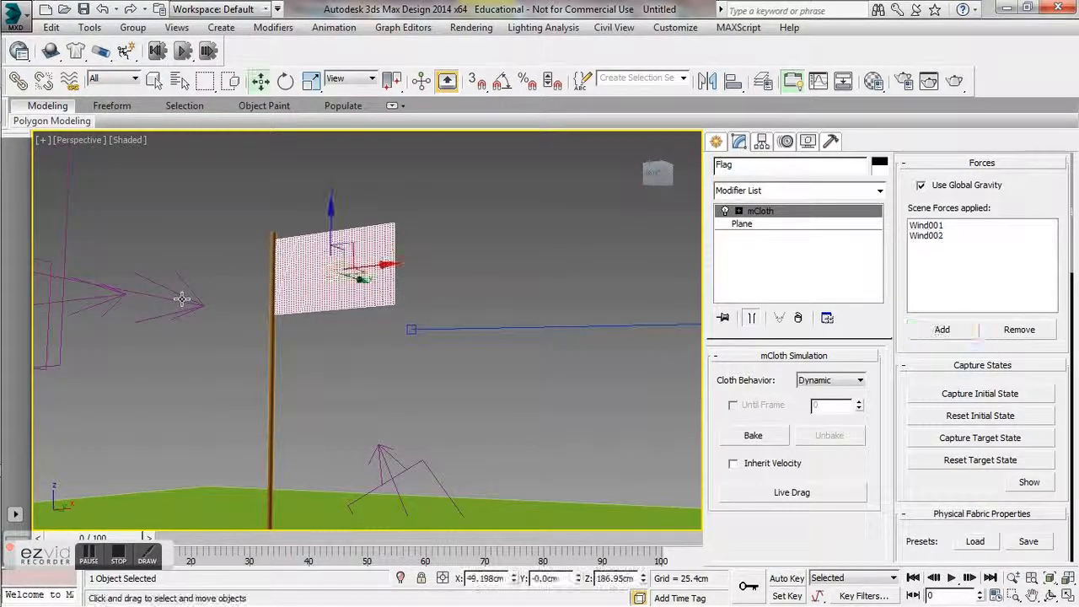
{"action": "left_click", "coordinate": [943, 330]}
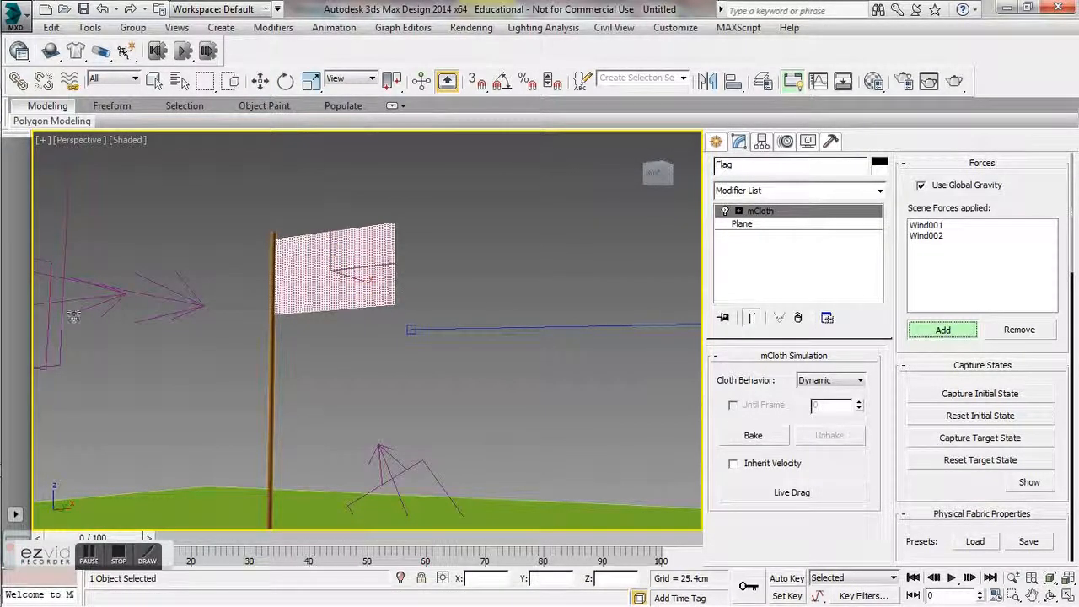
{"action": "left_click", "coordinate": [46, 304]}
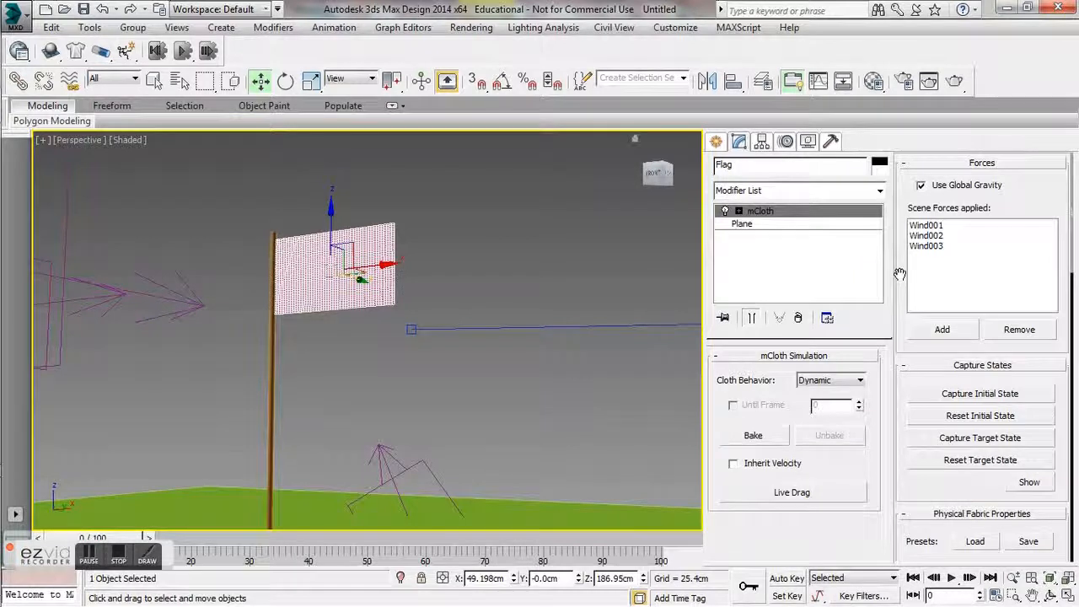
- Save the scene to the Desktop as tuke.mcloth in 3ds Max format
{"action": "key", "text": "ctrl+s"}
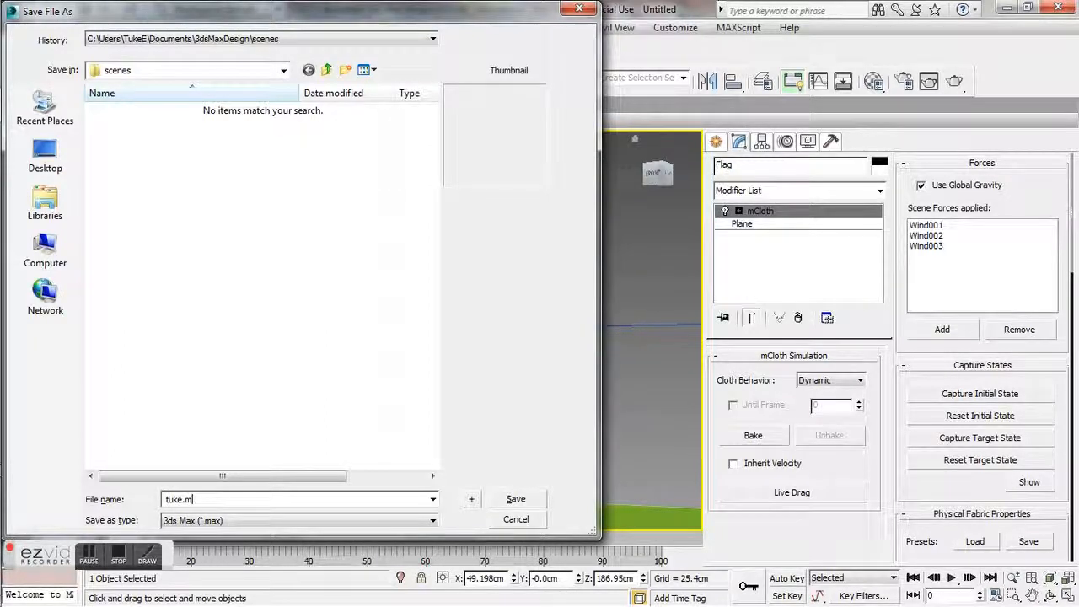
{"action": "type", "text": "mcloth"}
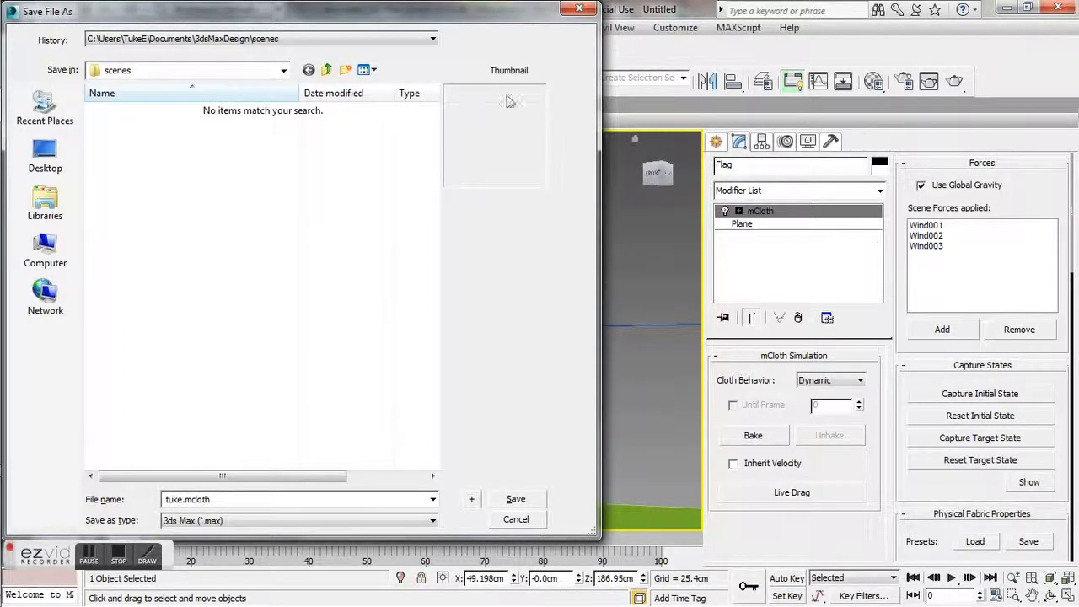
{"action": "left_click", "coordinate": [45, 156]}
{"action": "left_click", "coordinate": [513, 499]}
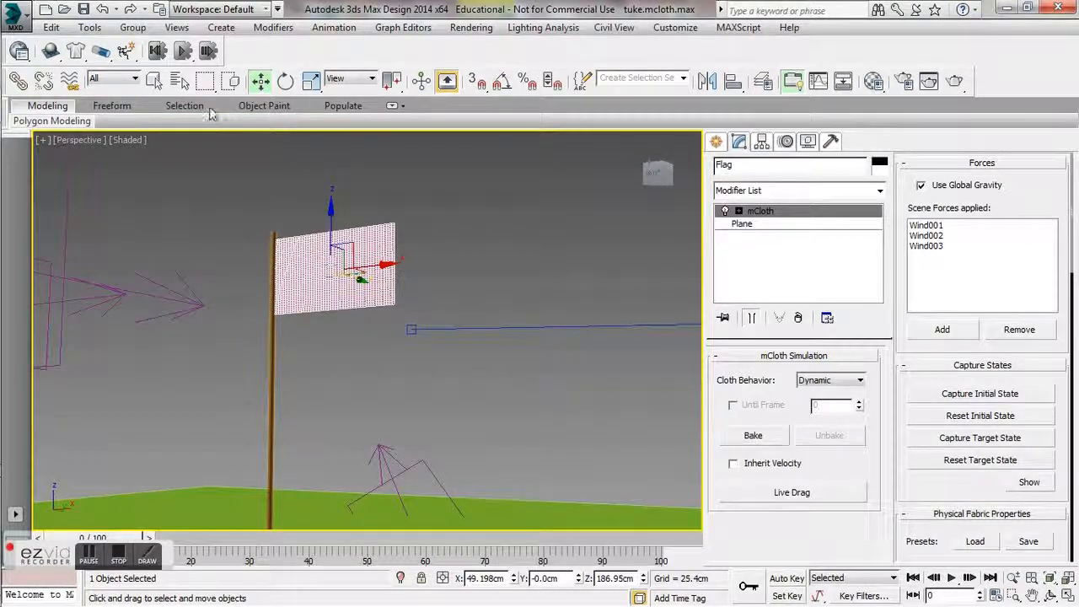
- Test-run the cloth simulation, reset it, and set the Strength of Wind002 to 5
{"action": "left_click", "coordinate": [183, 62]}
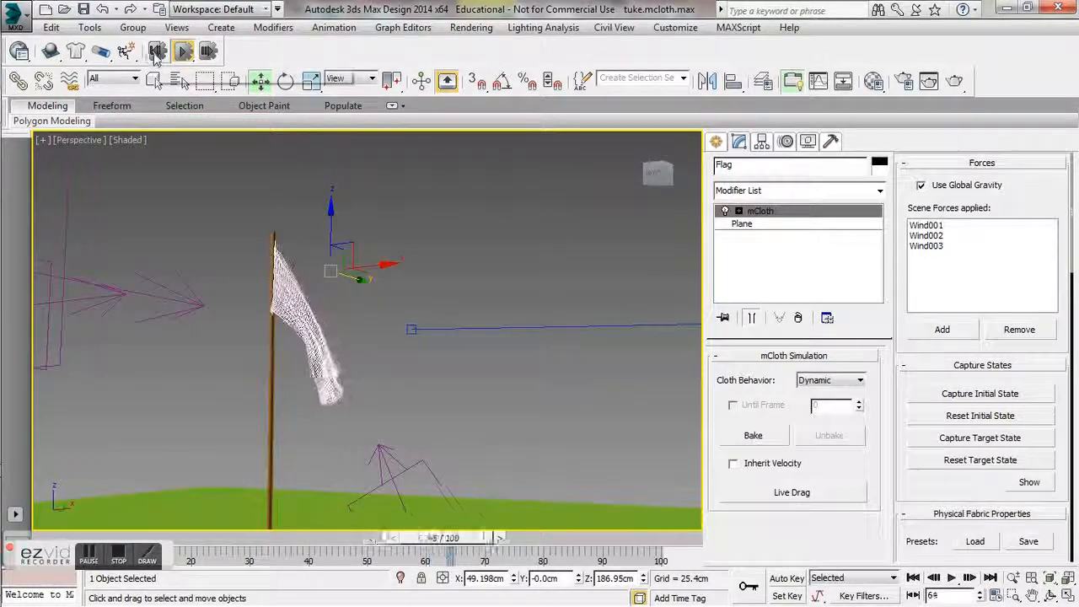
{"action": "left_click", "coordinate": [157, 52]}
{"action": "left_click", "coordinate": [160, 298]}
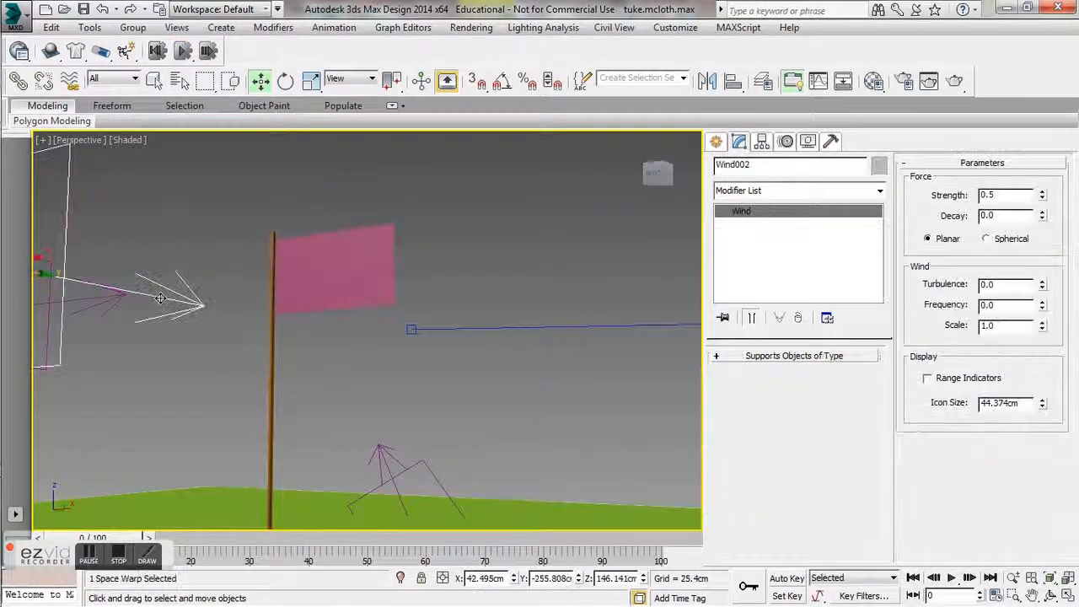
{"action": "key", "text": "Return"}
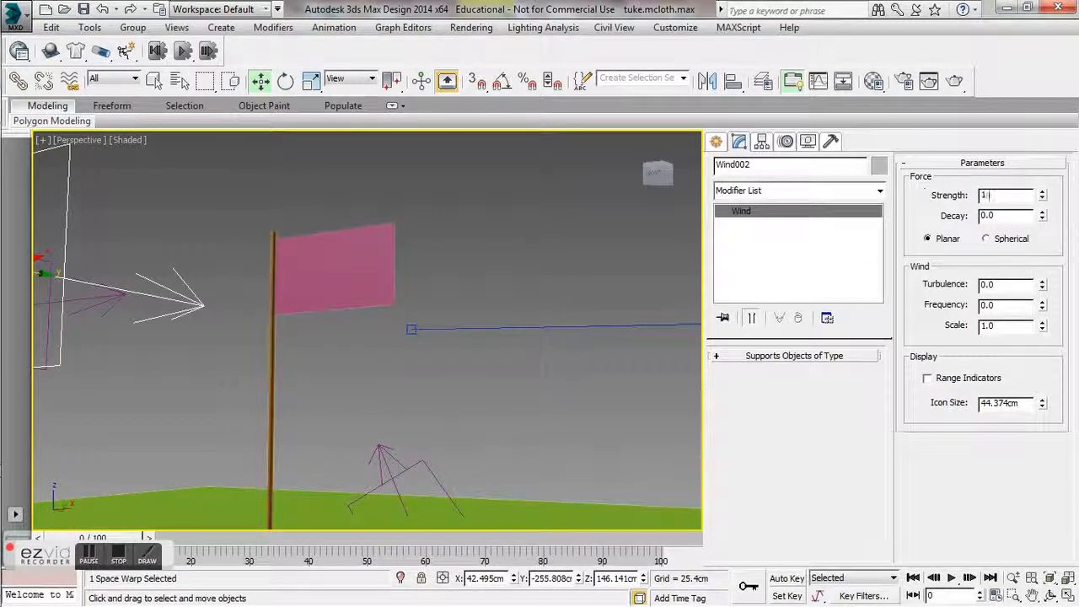
{"action": "left_click_drag", "start_coordinate": [1043, 195], "coordinate": [1043, 421]}
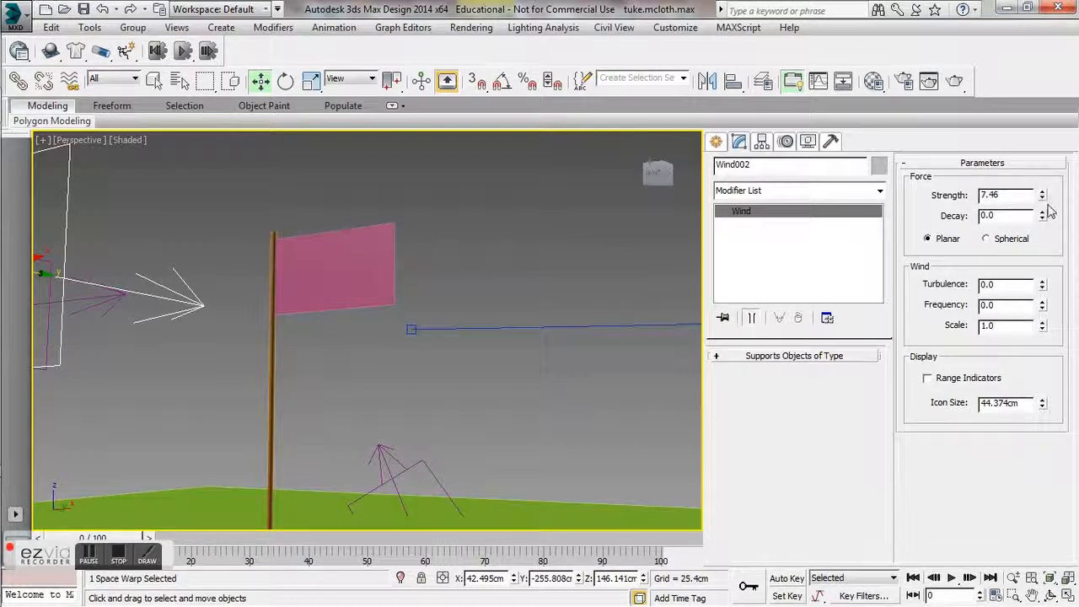
{"action": "left_click_drag", "start_coordinate": [1021, 198], "coordinate": [860, 223]}
{"action": "type", "text": "5"}
{"action": "key", "text": "Return"}
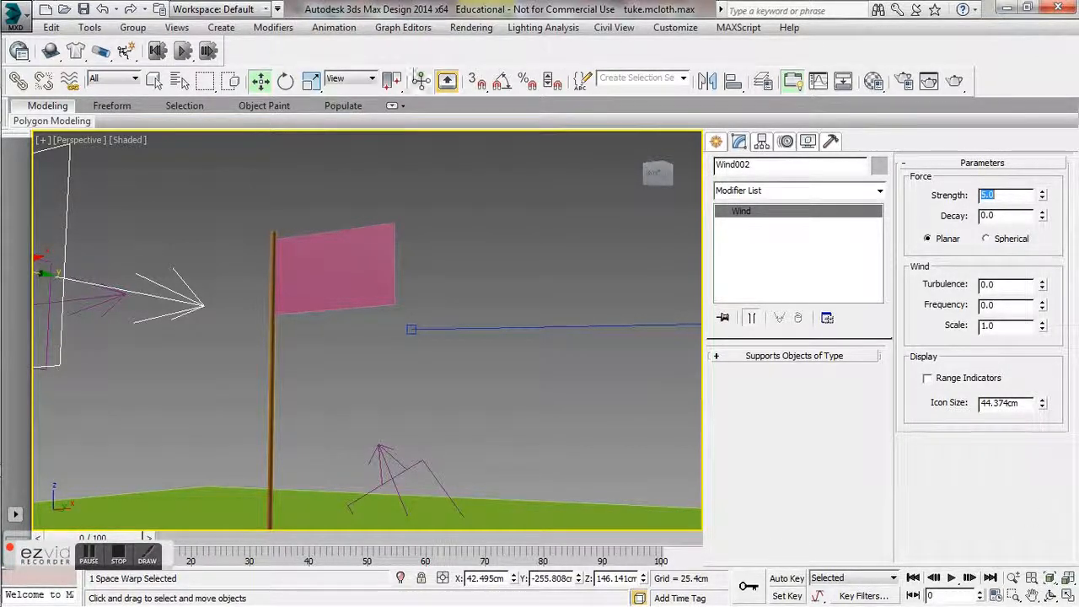
- Run the simulation while setting the Strength of Wind002 to 3, and reset it to the first frame
{"action": "left_click", "coordinate": [174, 54]}
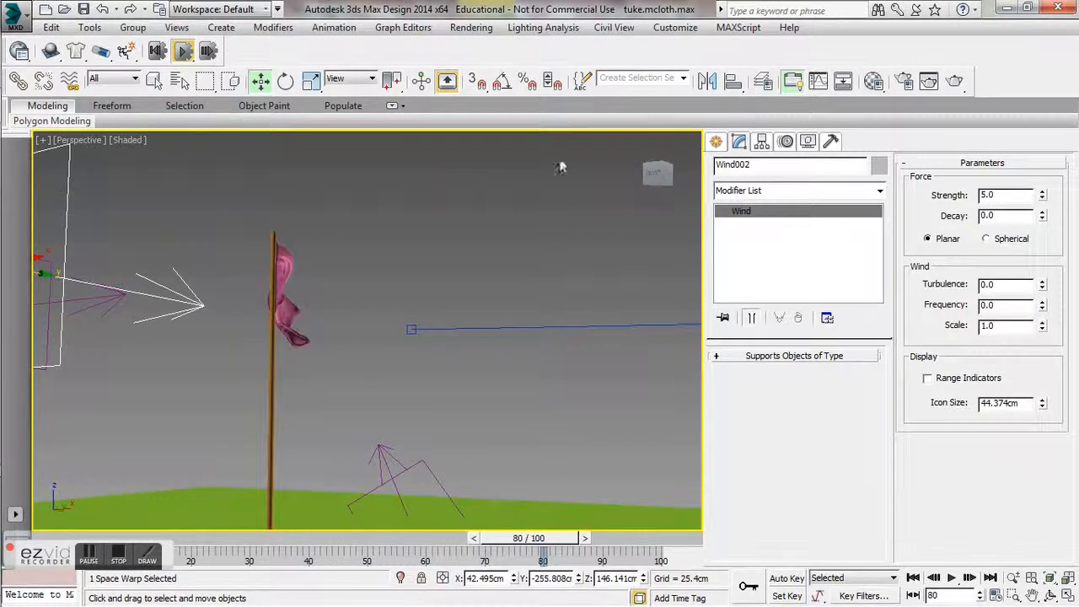
{"action": "left_click_drag", "start_coordinate": [1043, 196], "coordinate": [1043, 251]}
{"action": "left_click_drag", "start_coordinate": [1006, 194], "coordinate": [954, 189]}
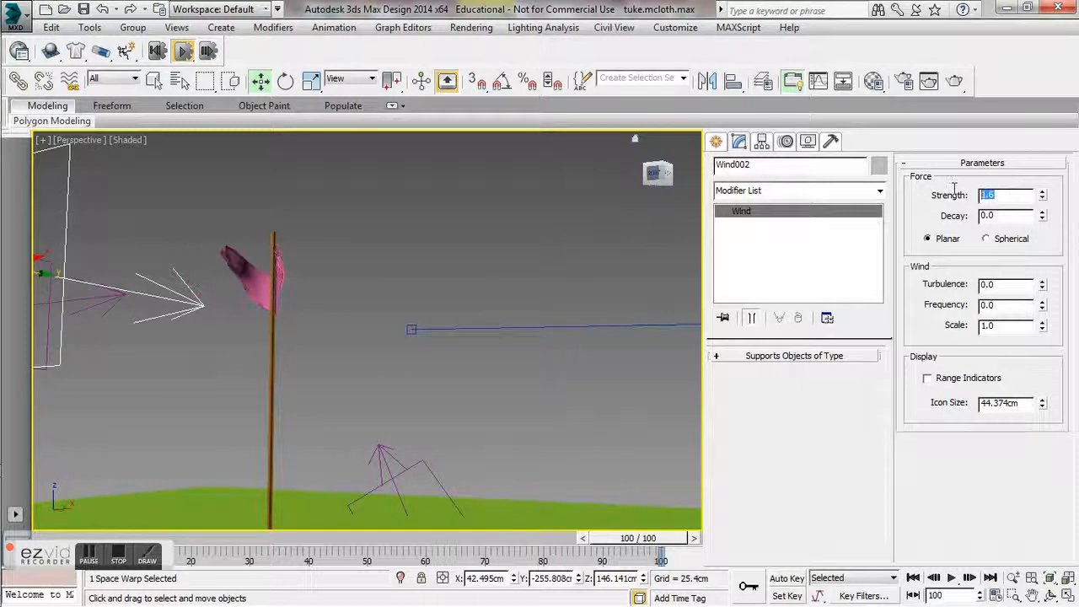
{"action": "type", "text": "3"}
{"action": "key", "text": "Return"}
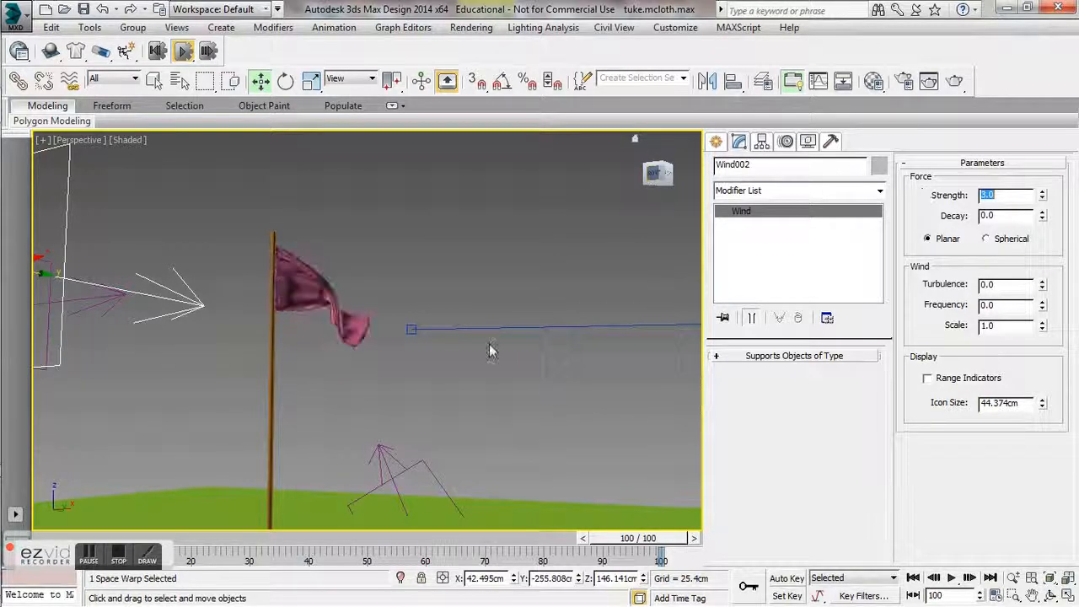
{"action": "left_click", "coordinate": [159, 51]}
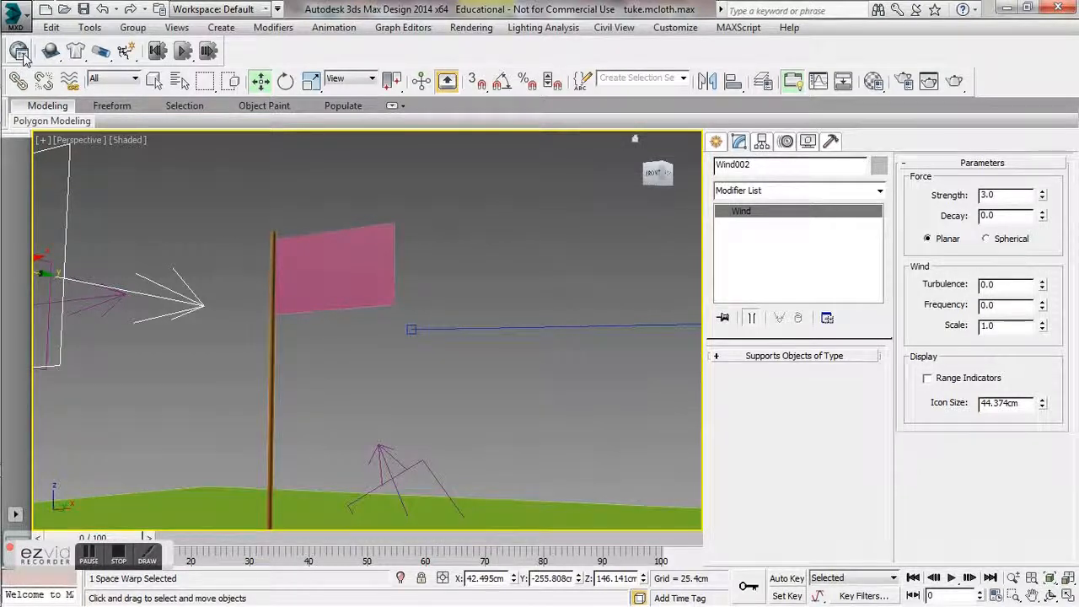
- Bake the whole simulation to keyframes with Bake All in MassFX Tools
{"action": "left_click", "coordinate": [20, 52]}
{"action": "mouse_move", "coordinate": [89, 152]}
{"action": "left_mouse_down"}
{"action": "mouse_move", "coordinate": [98, 143]}
{"action": "mouse_move", "coordinate": [89, 149]}
{"action": "left_mouse_up"}
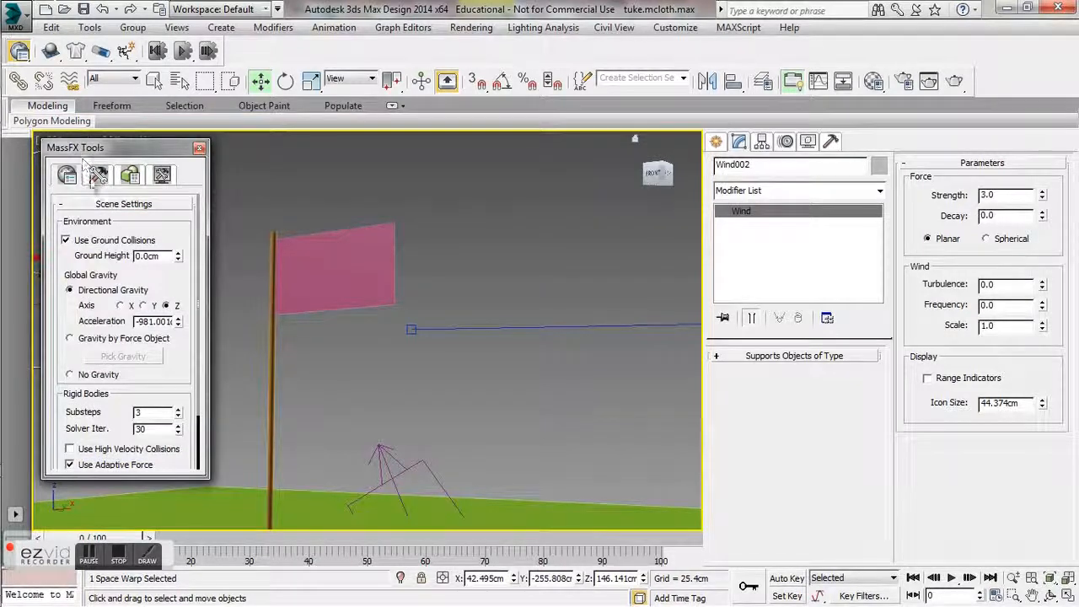
{"action": "left_click", "coordinate": [96, 176]}
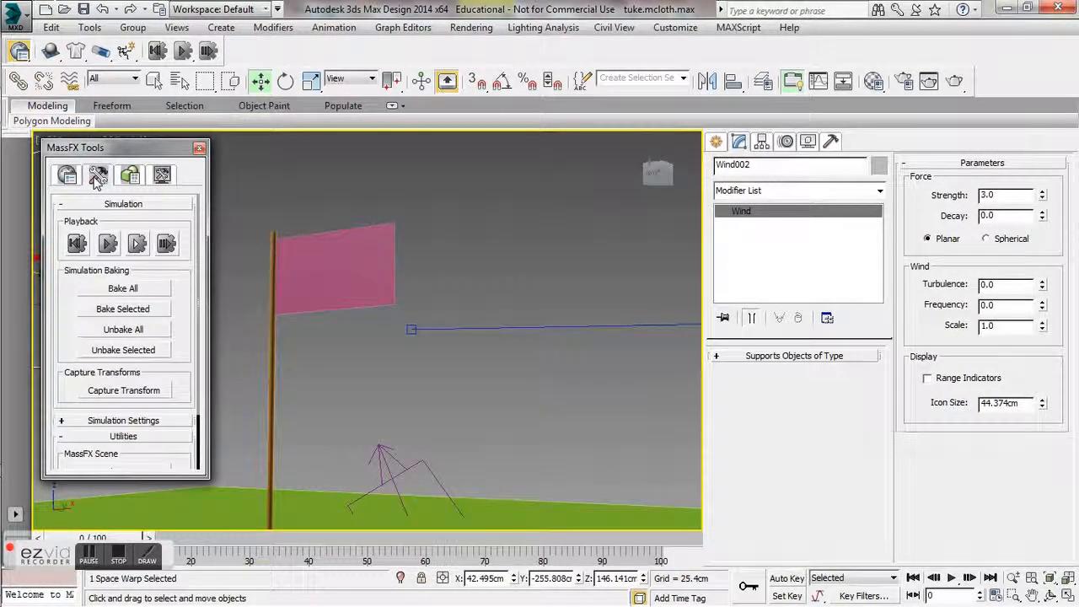
{"action": "left_click", "coordinate": [122, 288]}
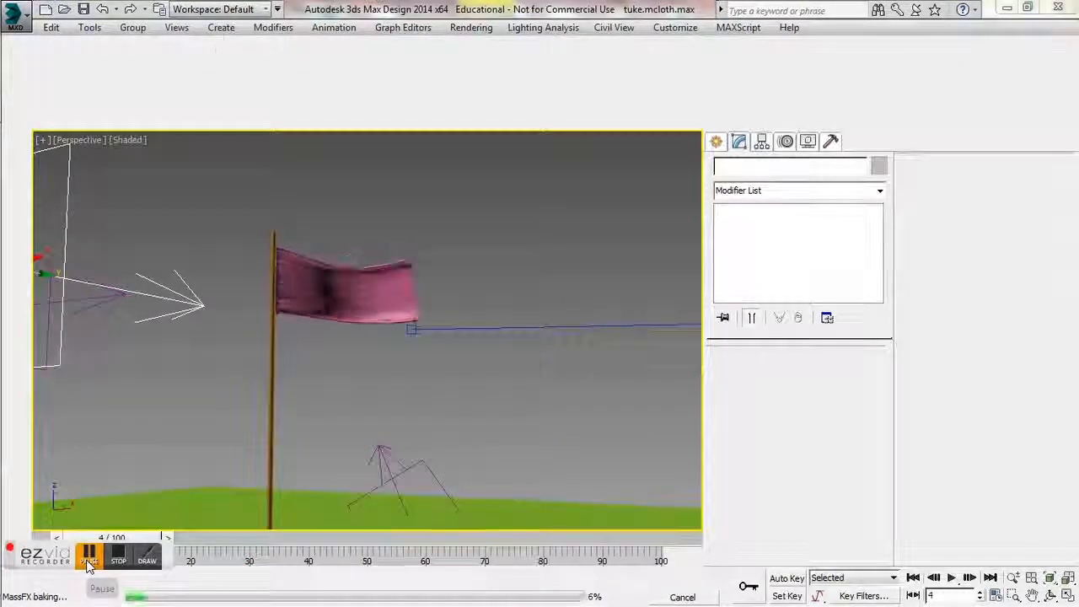
{"action": "left_click", "coordinate": [88, 561]}
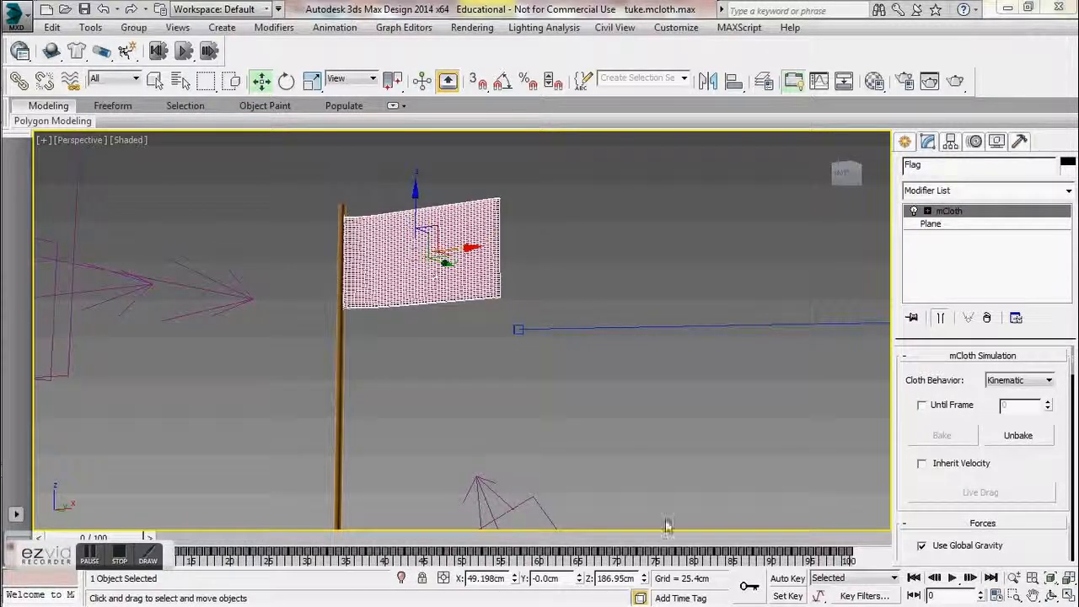
- Play back the baked flag animation and scrub the timeline to frame 47 to examine the cloth motion
{"action": "left_click", "coordinate": [952, 579]}
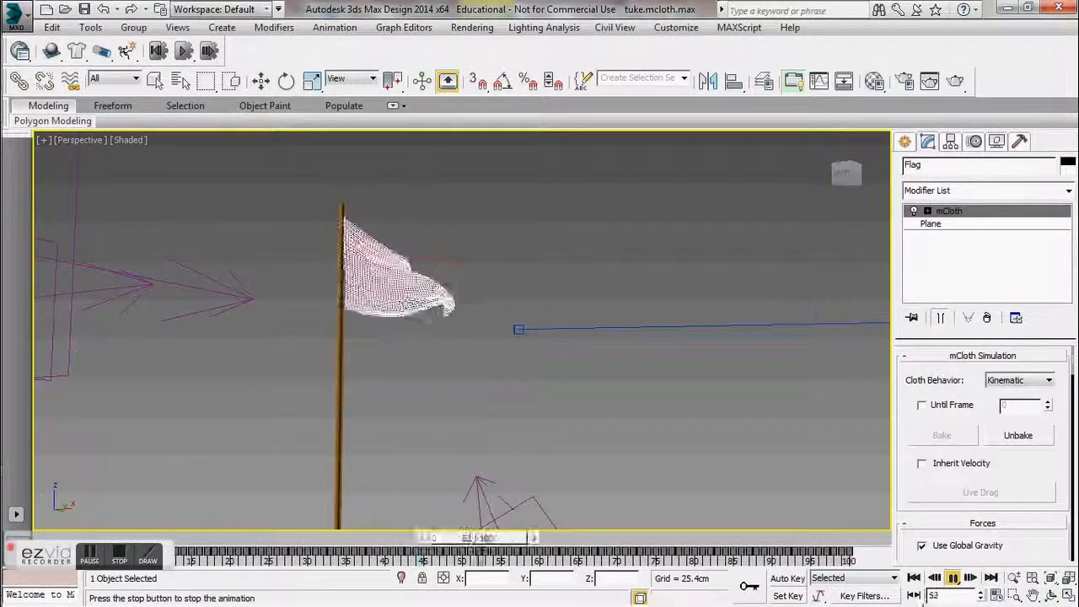
{"action": "left_click", "coordinate": [952, 578]}
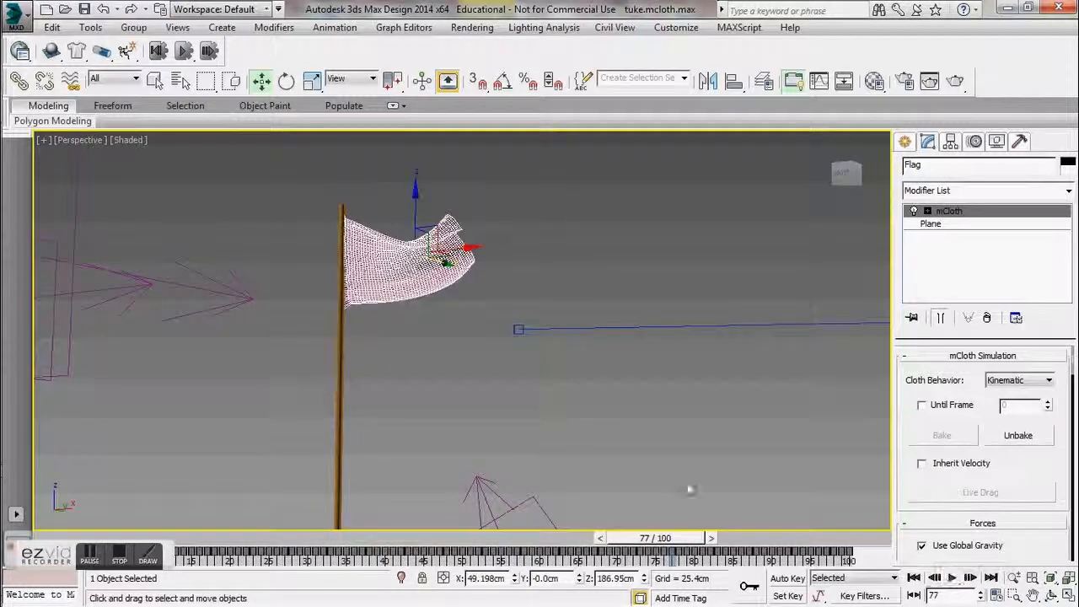
{"action": "left_click_drag", "start_coordinate": [641, 517], "coordinate": [424, 536]}
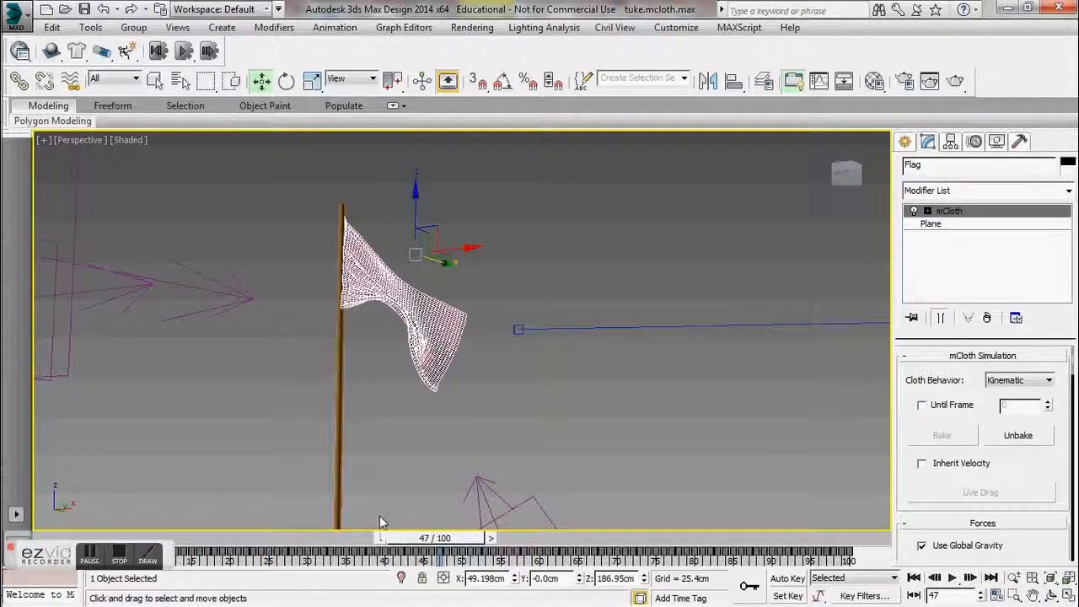
{"action": "left_click", "coordinate": [119, 558]}
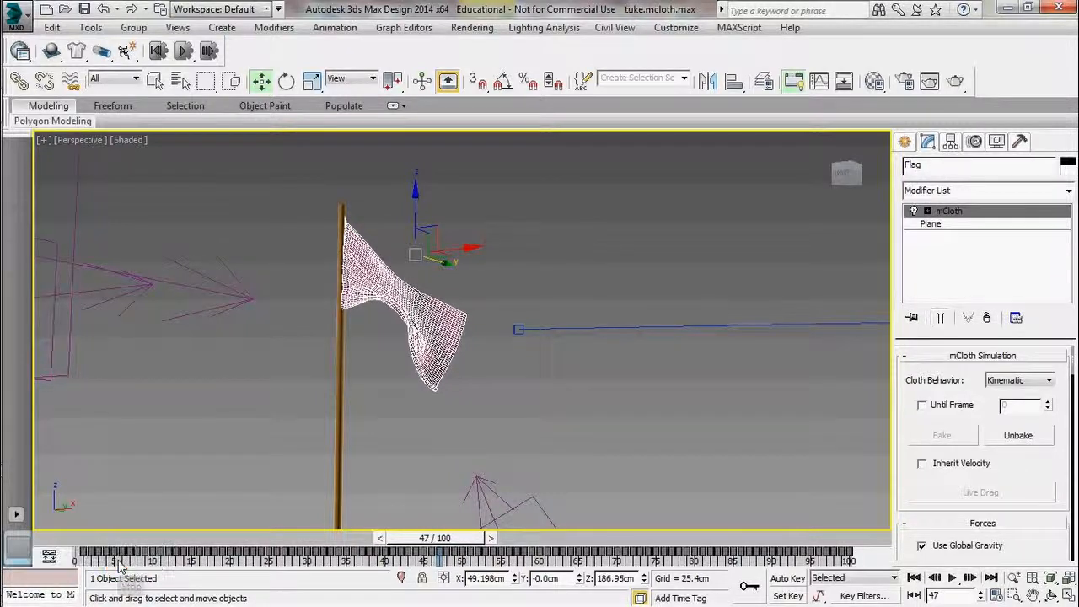